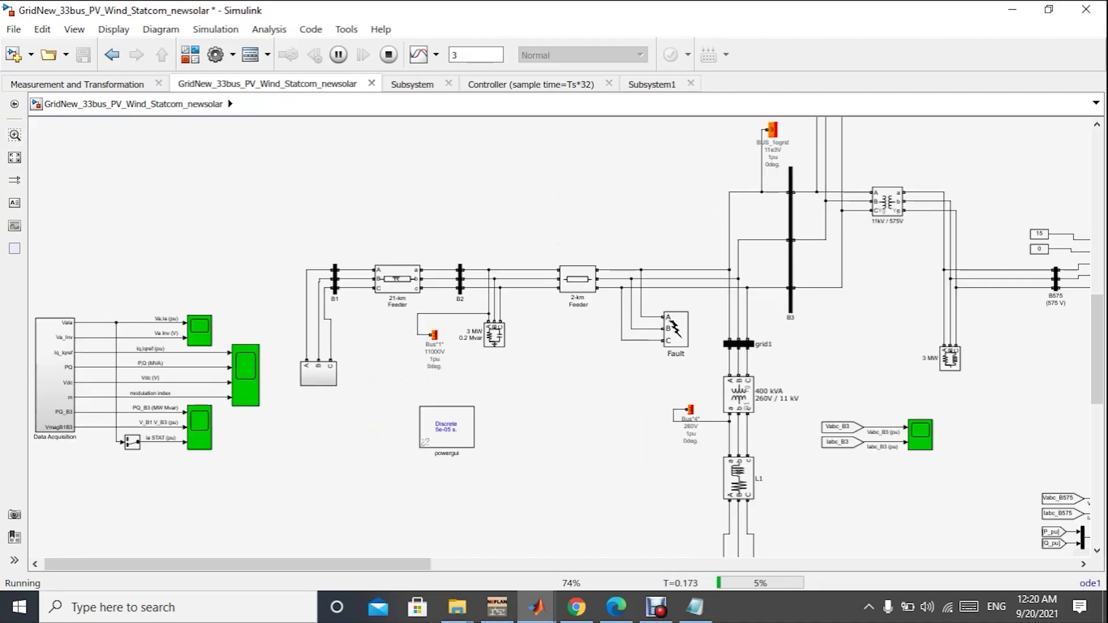
Examine the model's feeder lines, bus B3, DFIG wind turbine branch and Pv Model1 section while the simulation runs.
drag(237, 563, 453, 564)
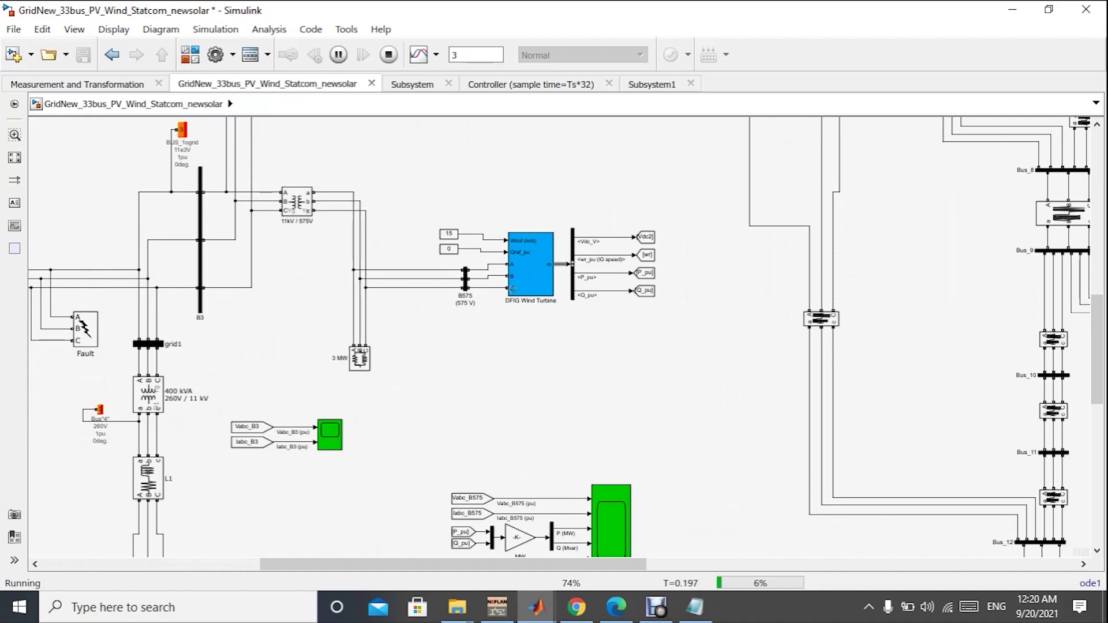
drag(1096, 349, 1097, 316)
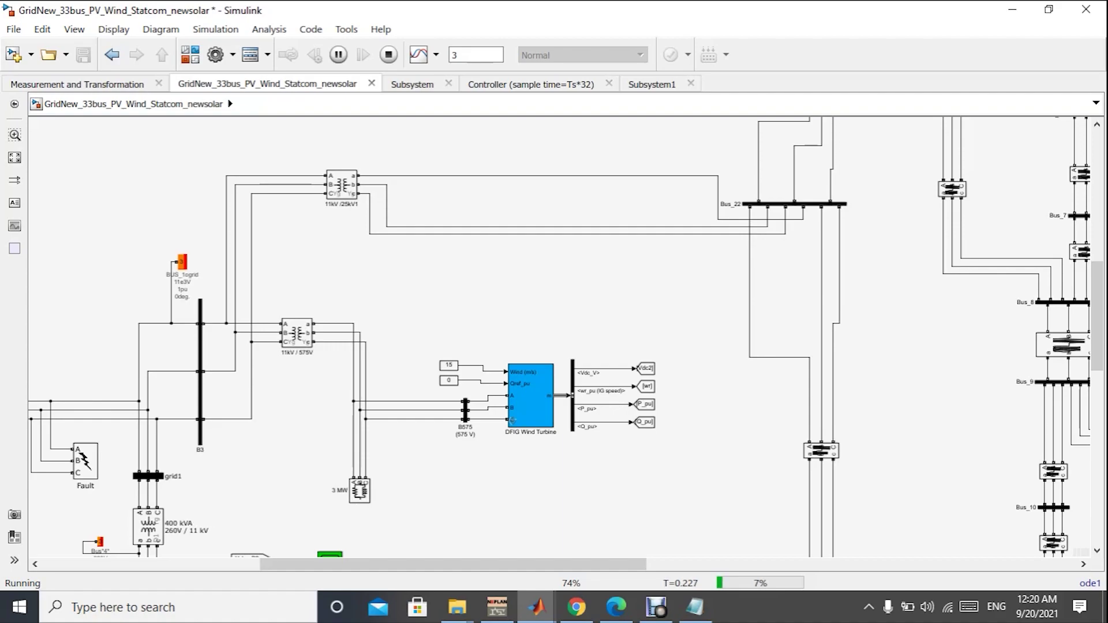
drag(453, 564, 325, 564)
drag(1096, 317, 1097, 341)
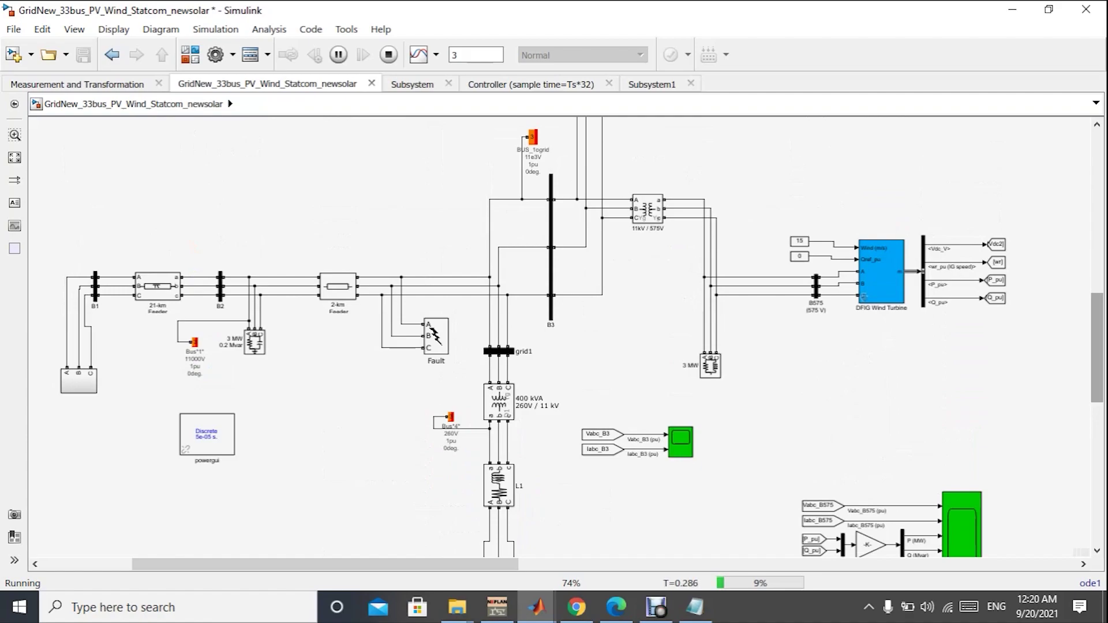
mouse_move(1096, 346)
mouse_down()
mouse_move(1096, 417)
mouse_move(1097, 304)
mouse_move(1096, 349)
mouse_up()
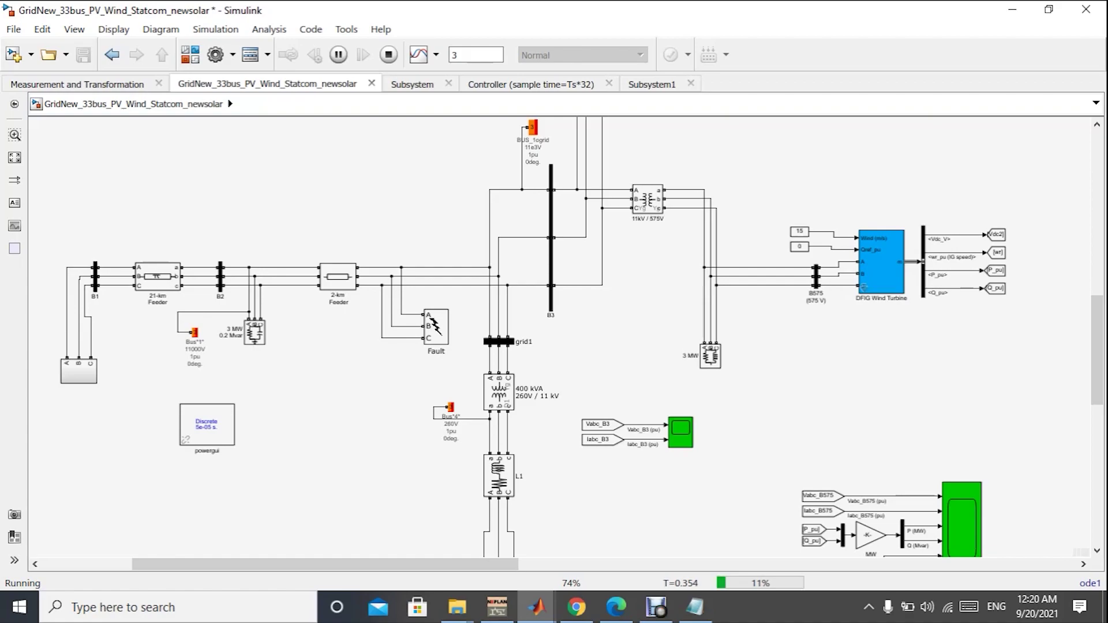
drag(1097, 350, 1096, 411)
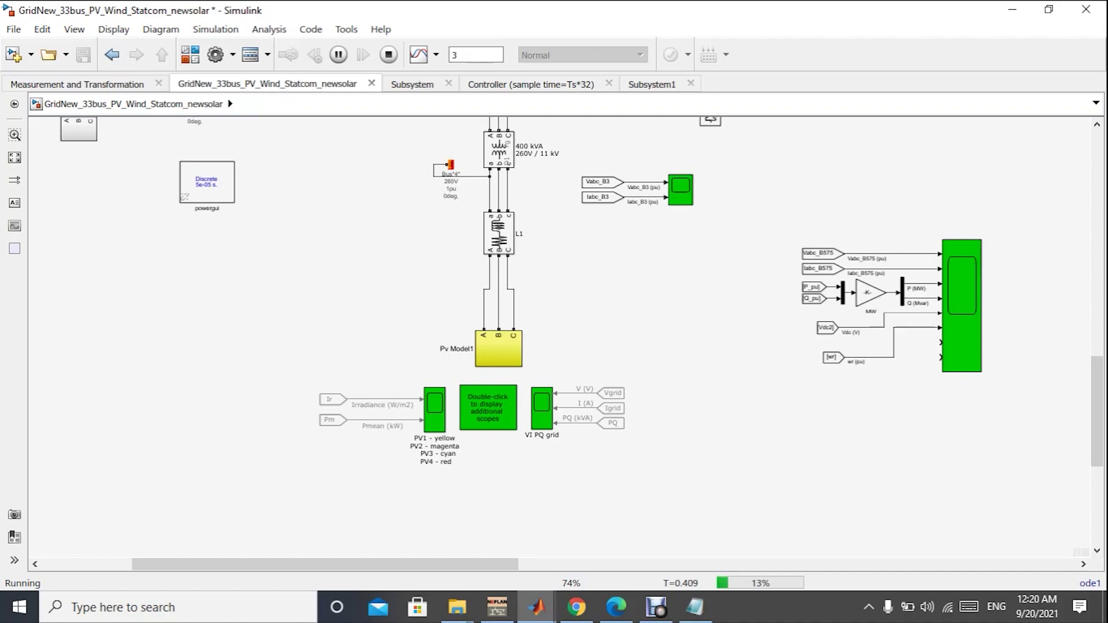
Check the wind turbine scope's B575 voltage, current, power, Vdc and rotor speed traces, and close the scope.
click(962, 306)
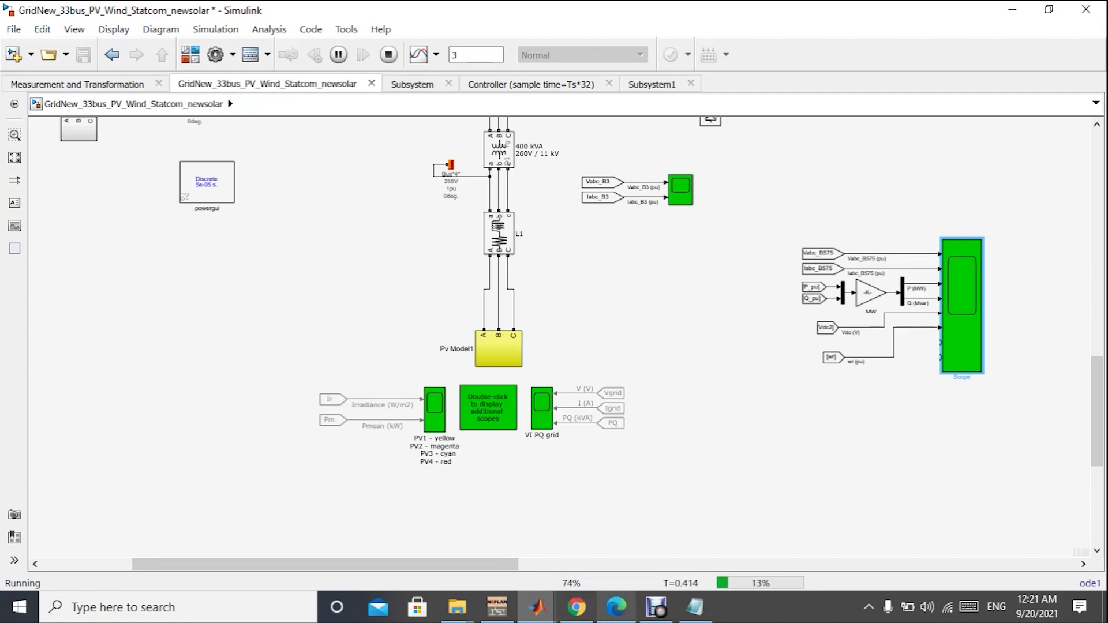
click(656, 607)
click(656, 607)
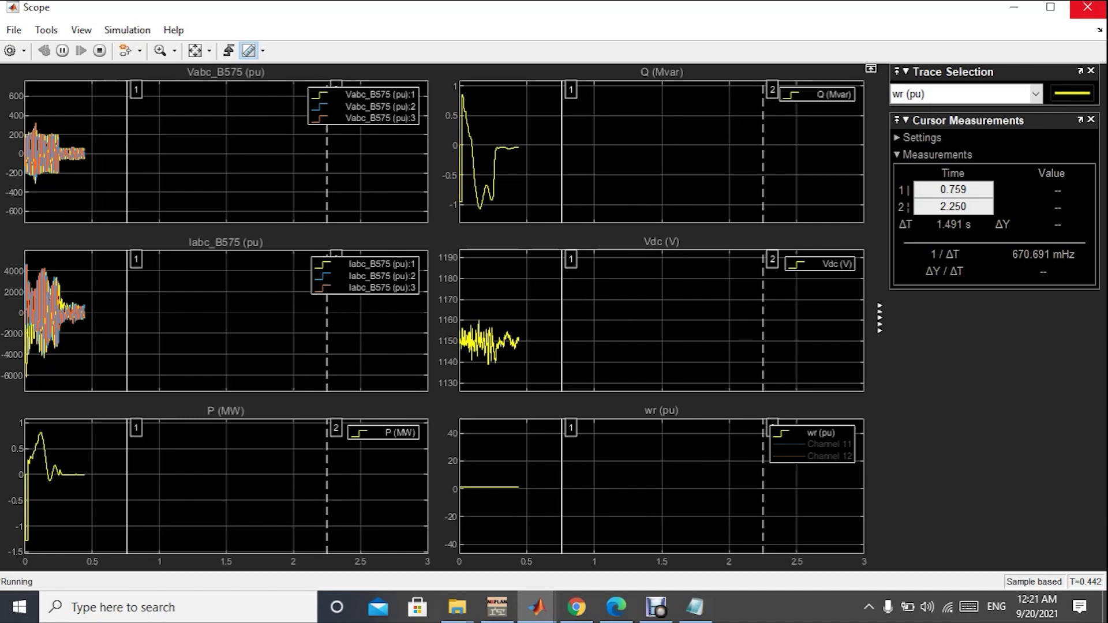
click(1087, 7)
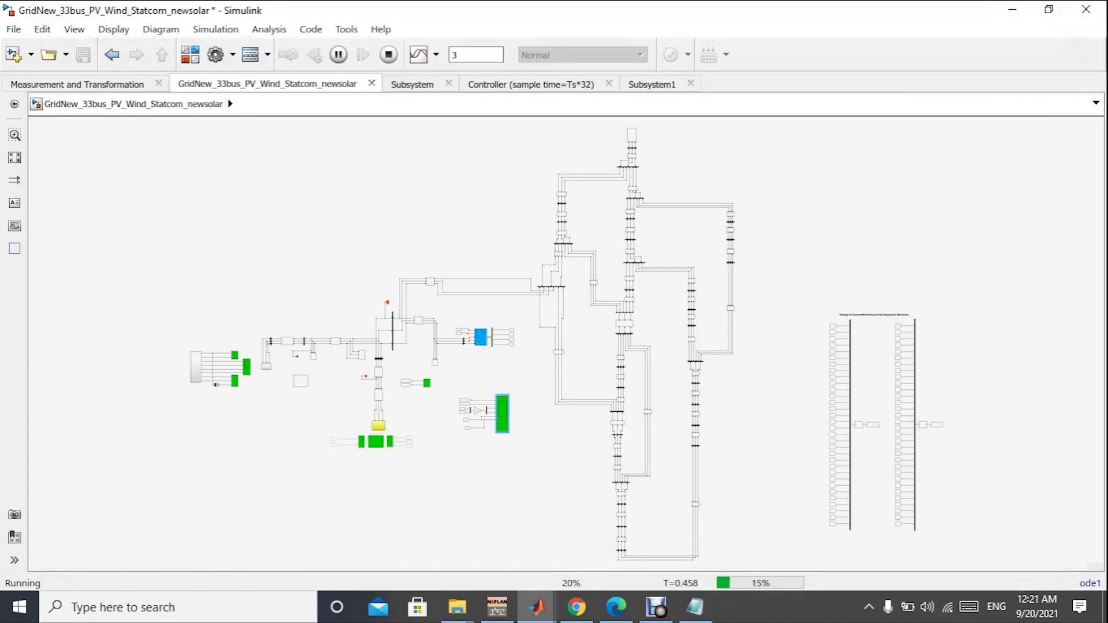
Review the source and load flow parameters of the three-phase source feeding the 33-bus network, and close its dialog.
click(936, 196)
double_click(631, 135)
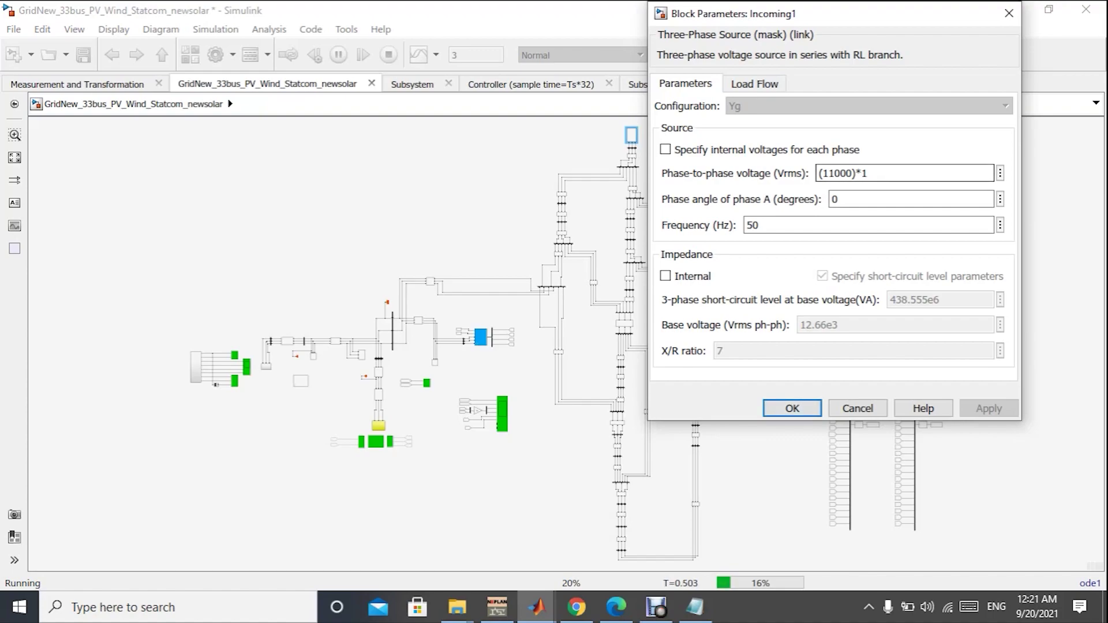
drag(819, 174, 869, 173)
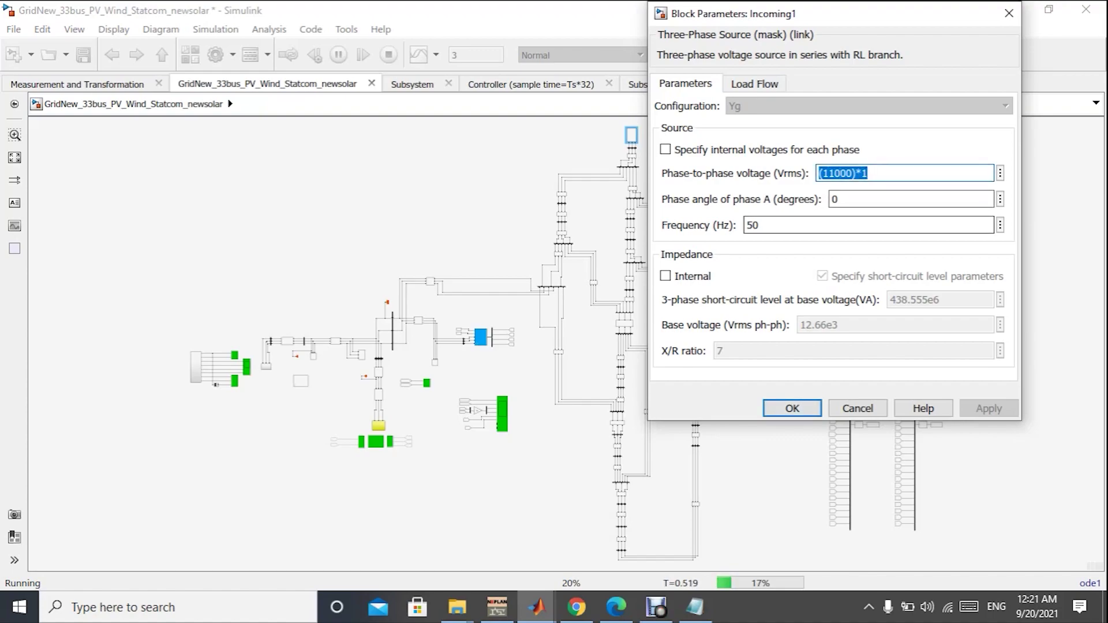
click(745, 225)
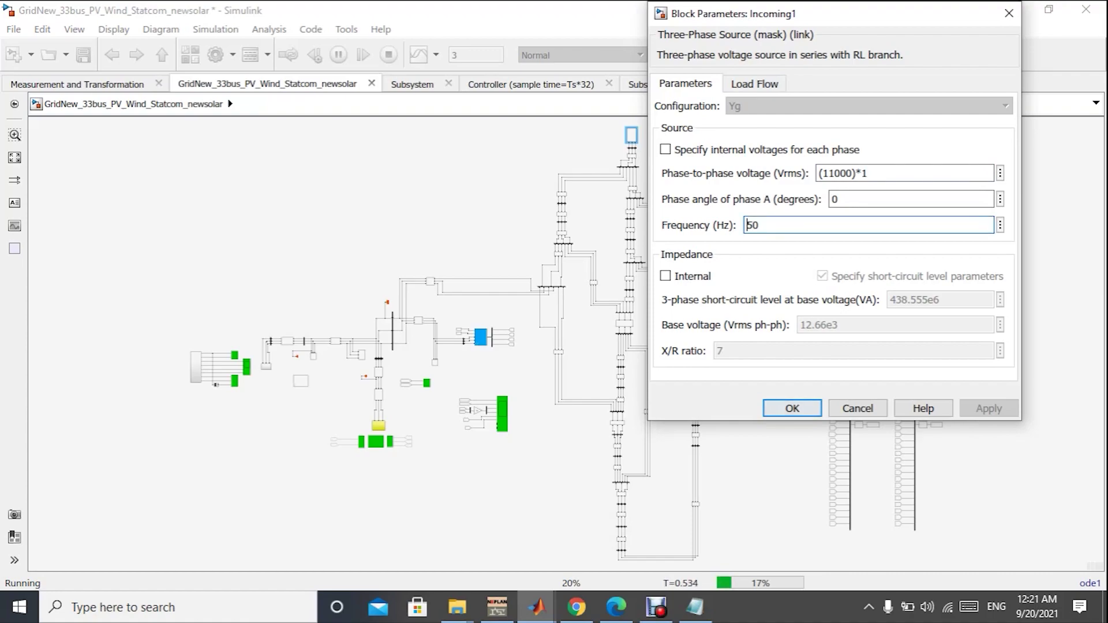
click(729, 83)
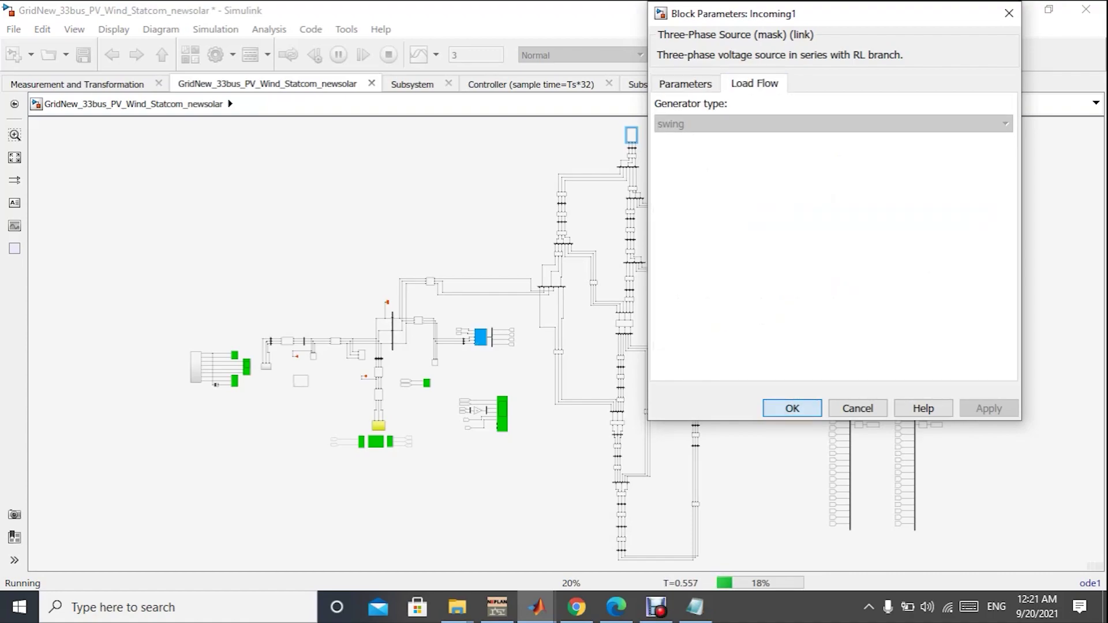
click(792, 408)
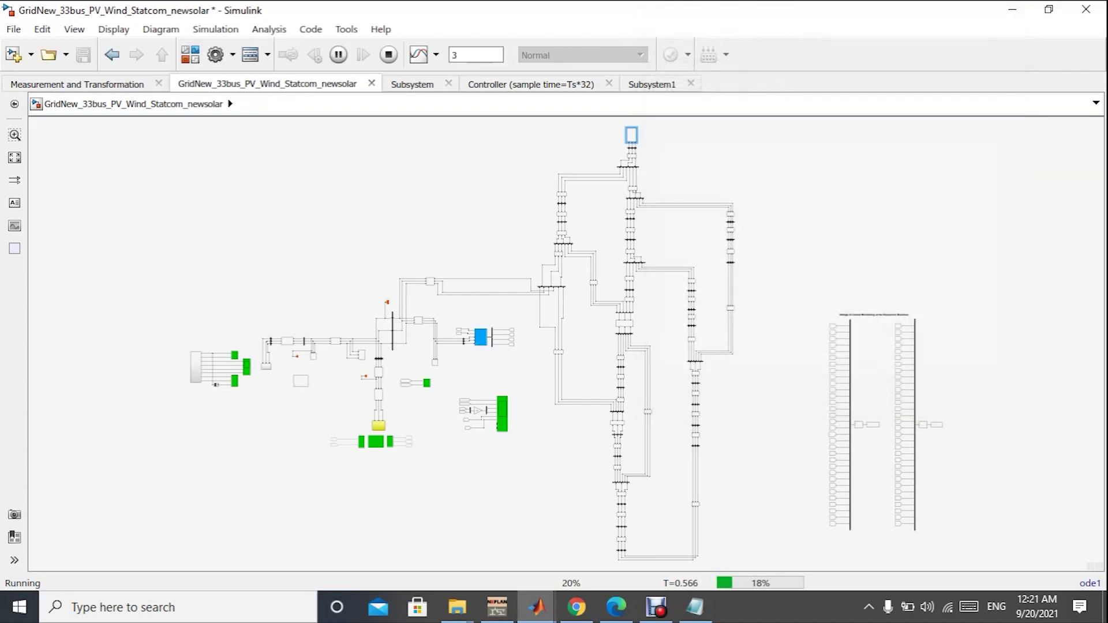
Examine the Voltage & Current Monitoring section with its branch signal tags beside the bus network.
click(629, 176)
key(Escape)
click(632, 148)
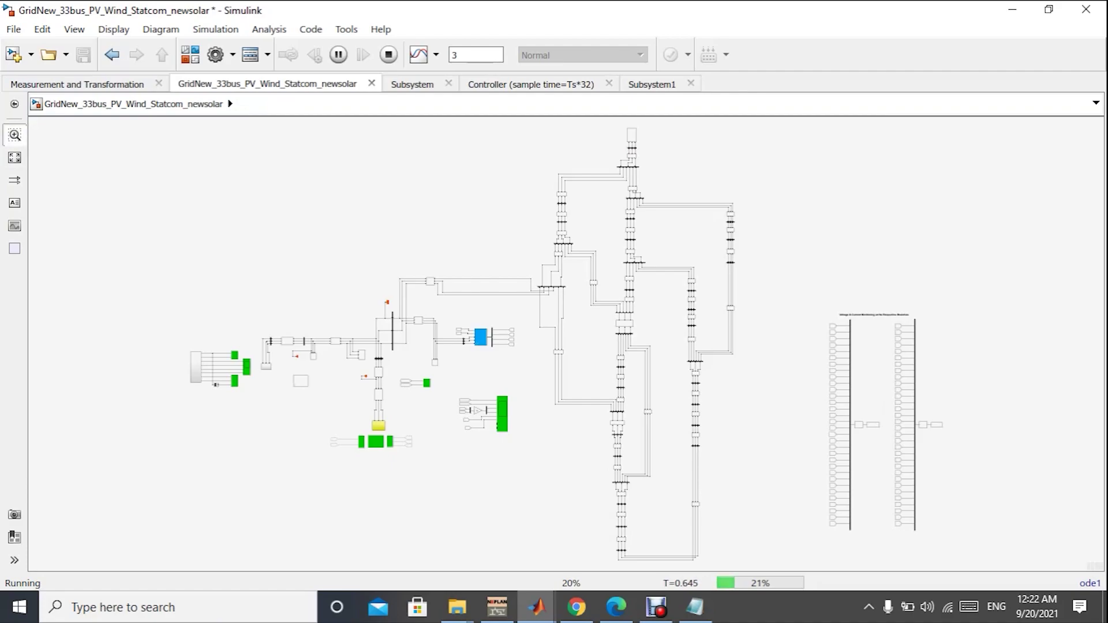
drag(781, 303, 897, 364)
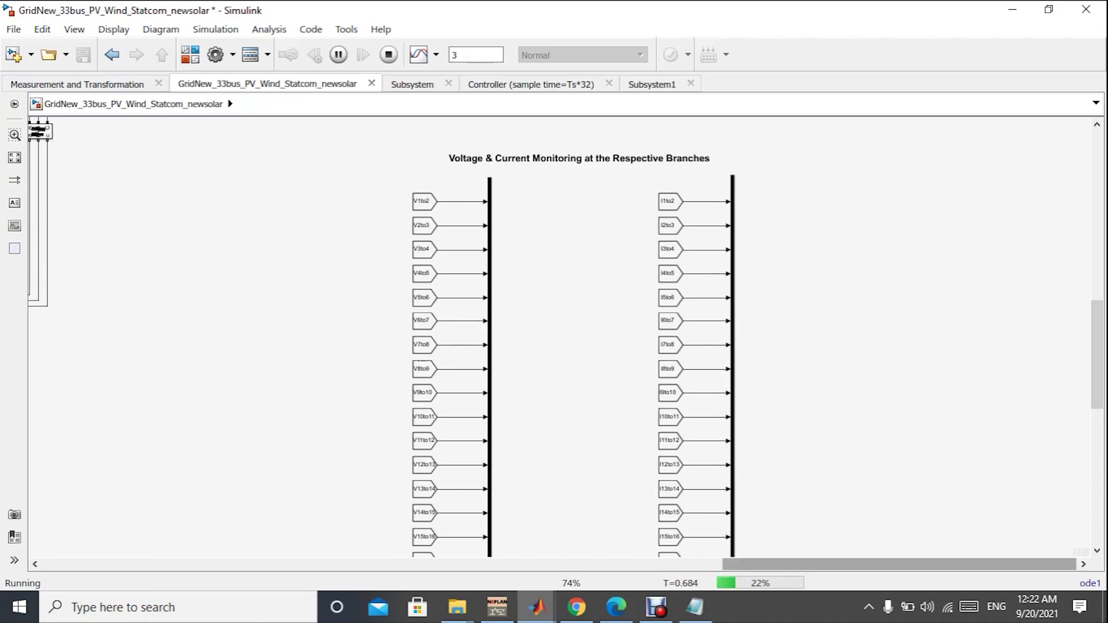
drag(852, 565, 900, 565)
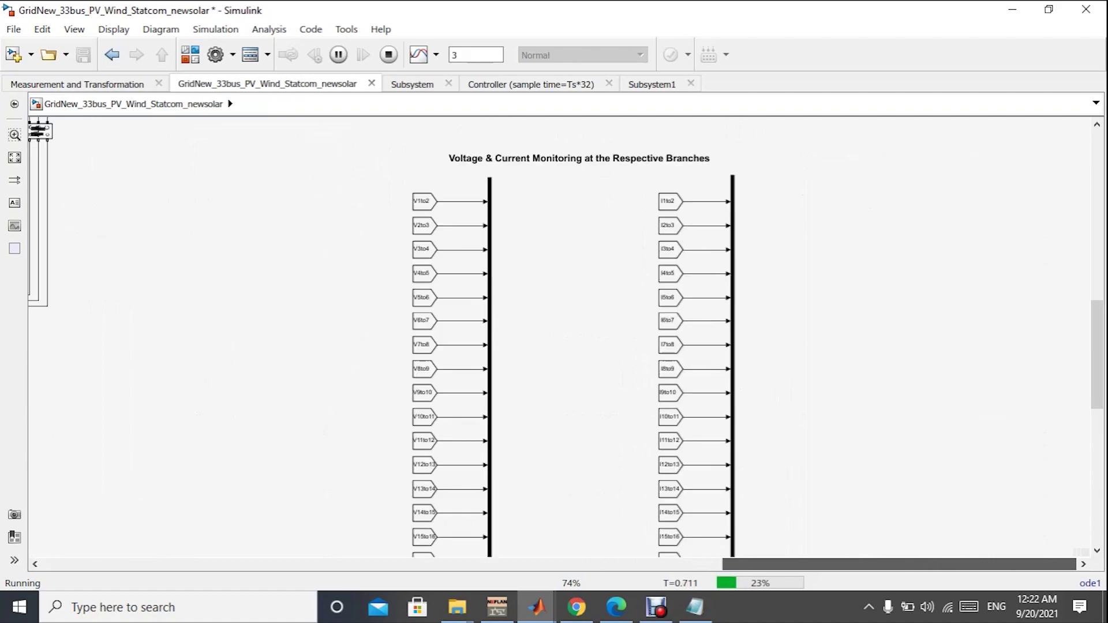
drag(900, 564, 817, 564)
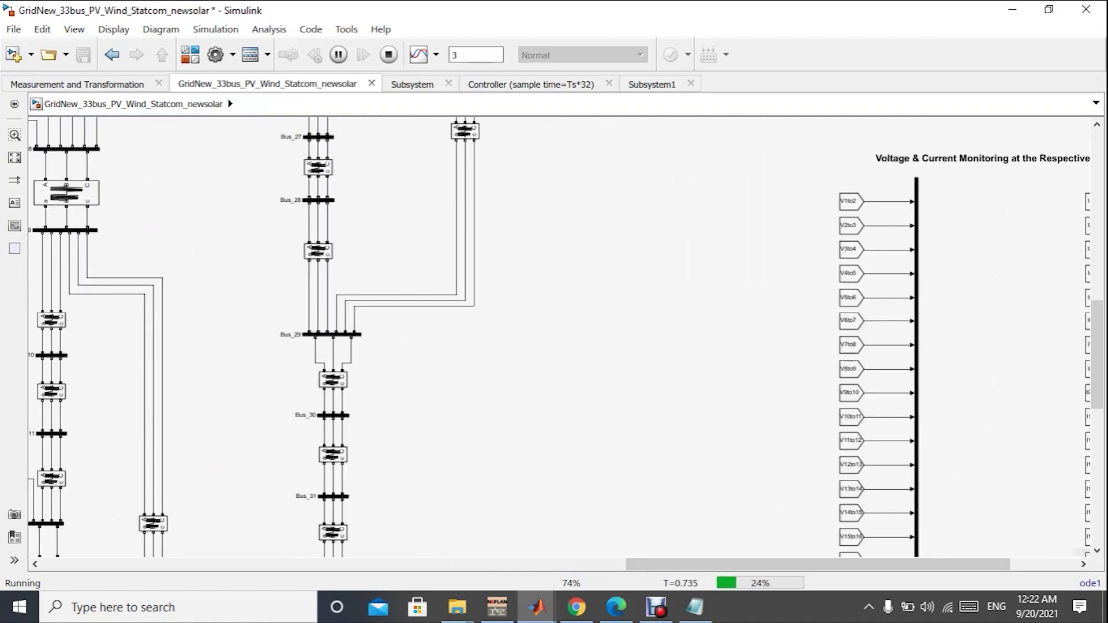
Review the block parameters of the mux collecting the branch voltage signals, and close its dialog.
double_click(917, 288)
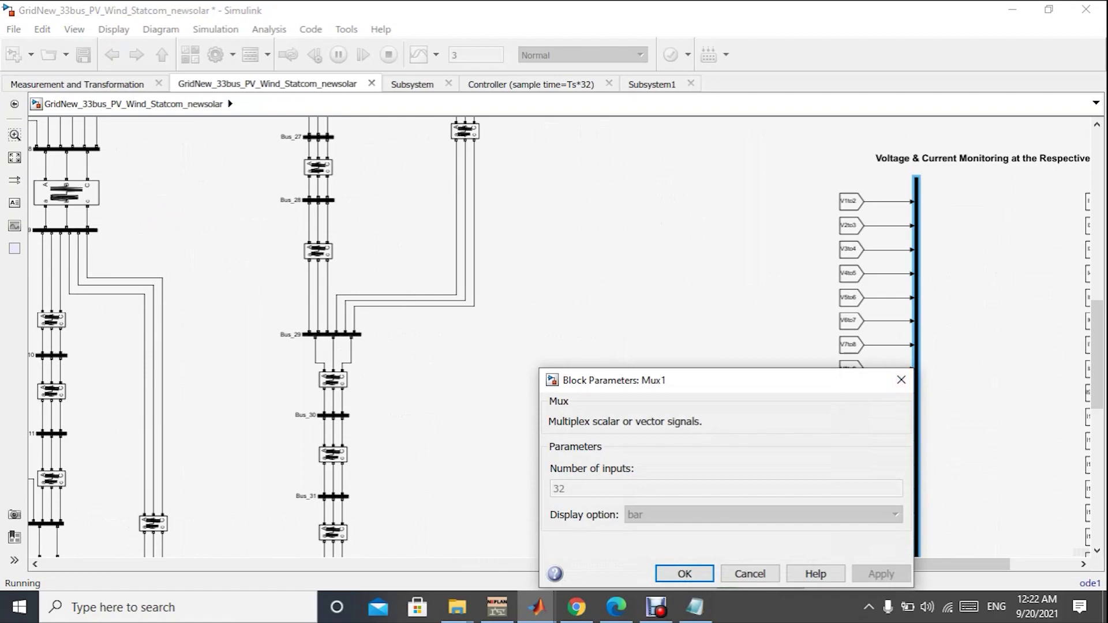
drag(728, 387, 703, 340)
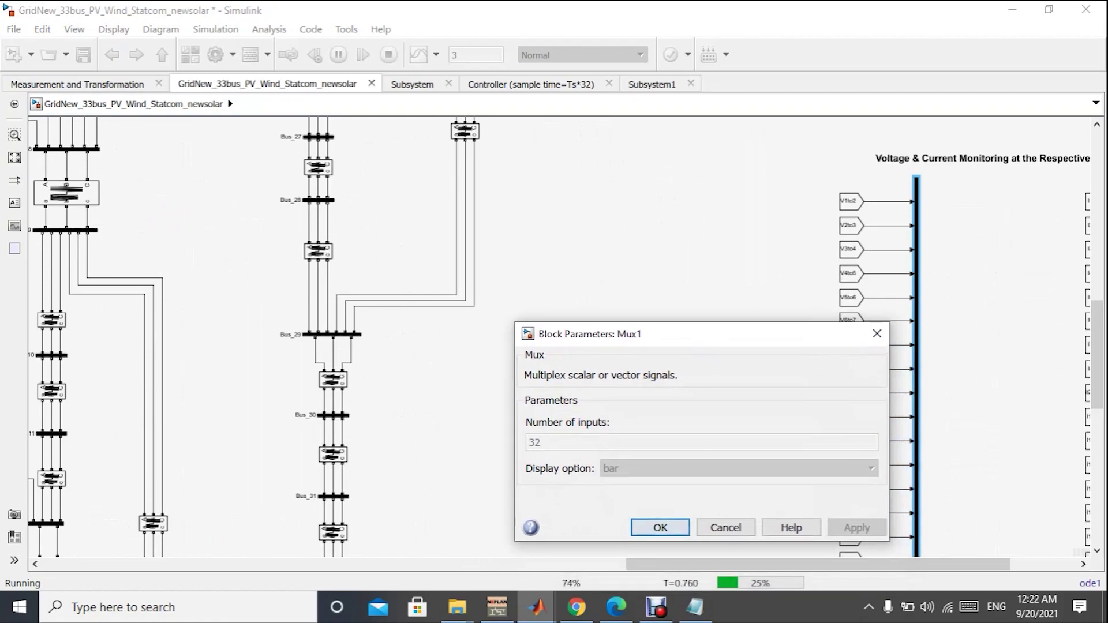
key(Return)
Open the Pv Model1 subsystem and examine its VSC, VSC control, DC/DC converters and PV arrays with their irradiance and temperature inputs.
mouse_move(818, 564)
mouse_down()
mouse_move(885, 564)
mouse_move(676, 564)
mouse_move(818, 564)
mouse_up()
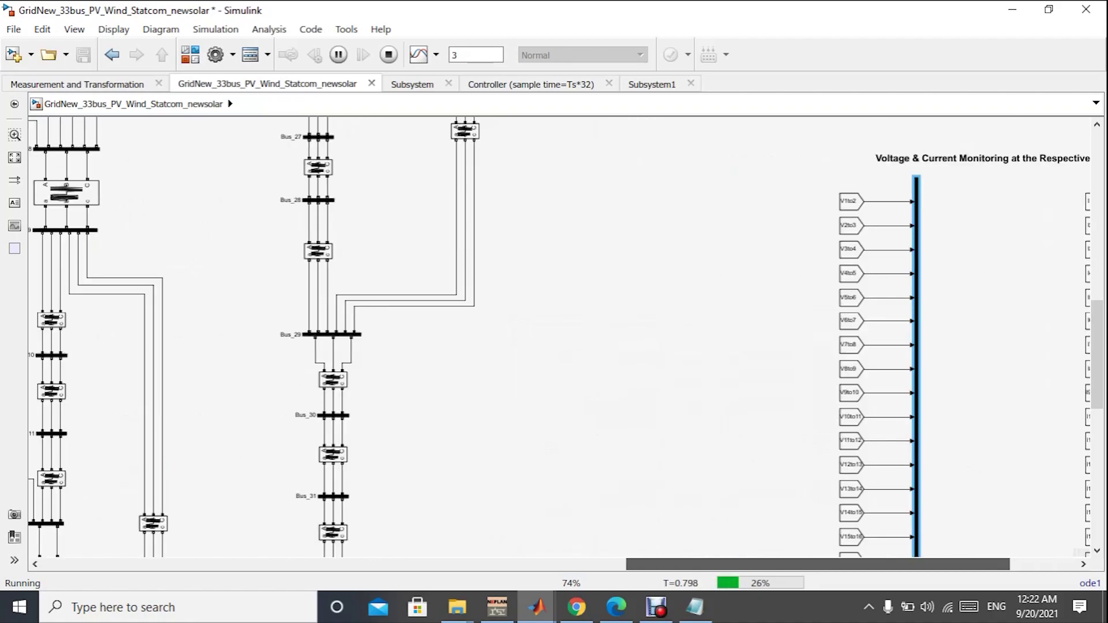
drag(818, 564, 291, 565)
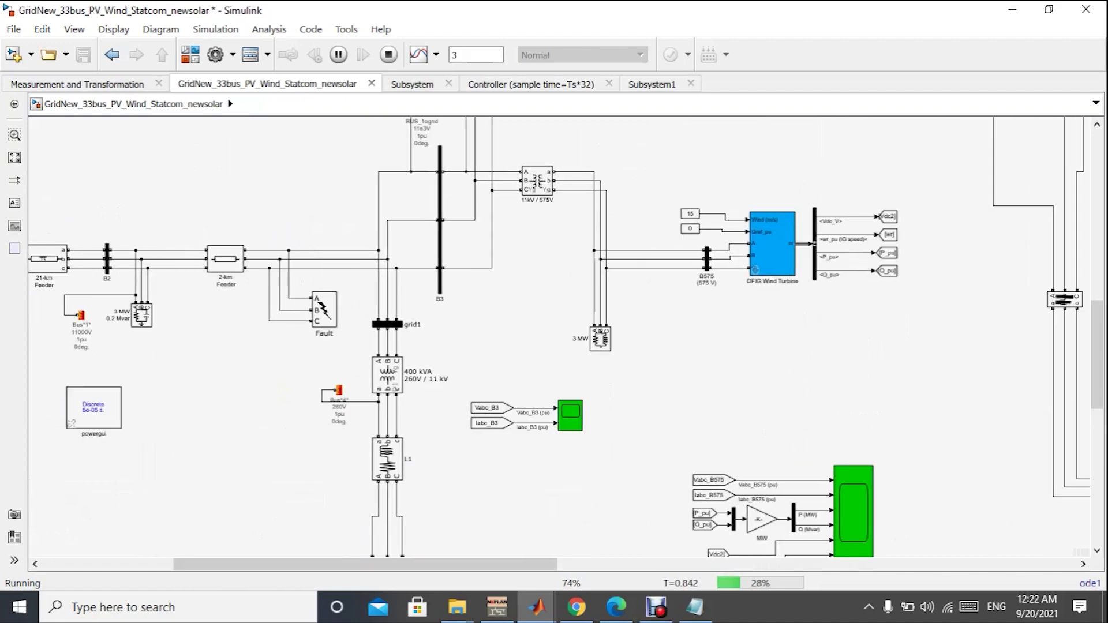
drag(1097, 354, 1097, 406)
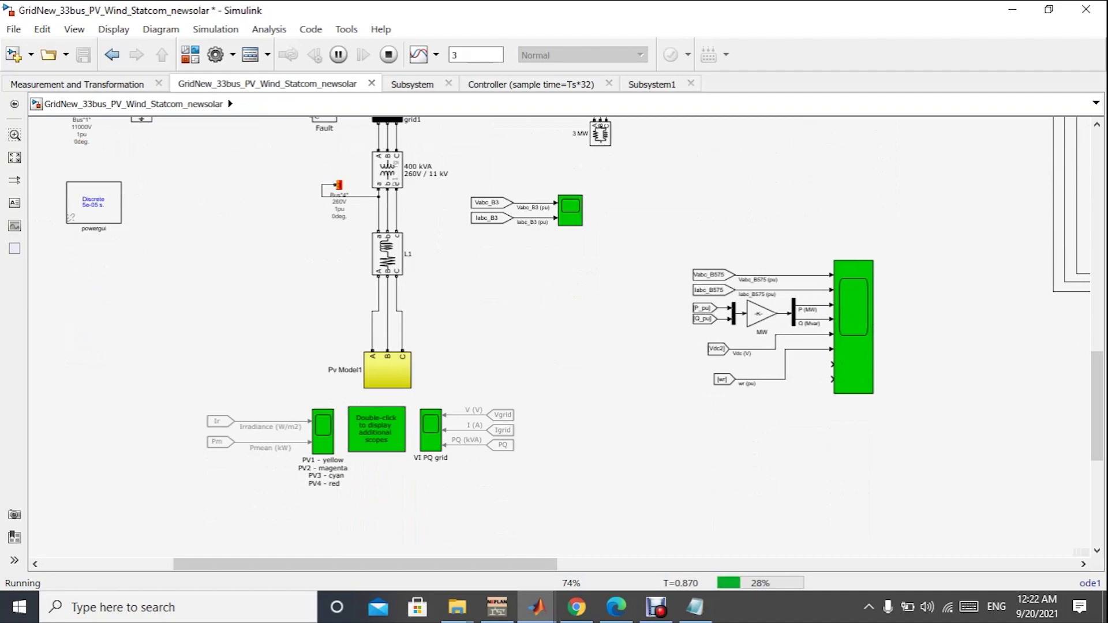
click(387, 372)
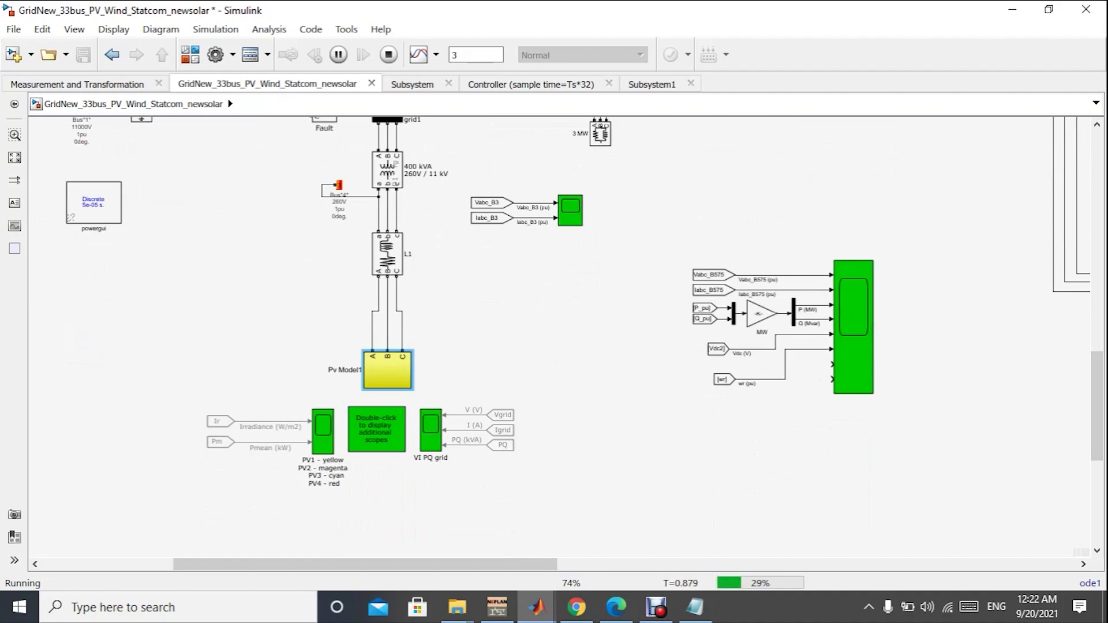
double_click(387, 372)
scroll(565, 343, up, 3)
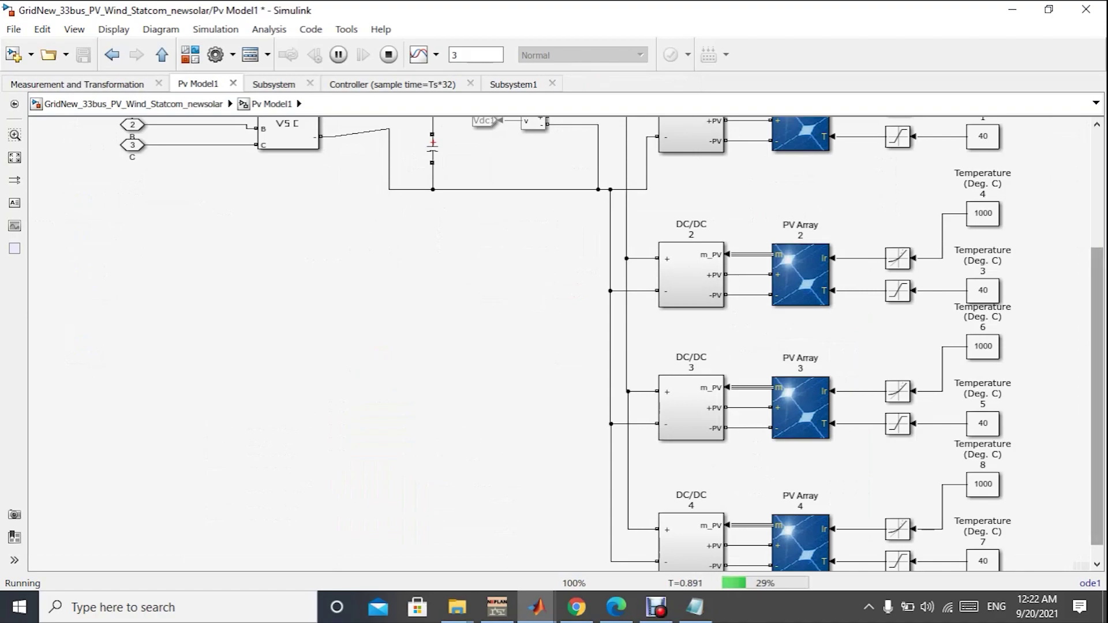
scroll(565, 343, up, 3)
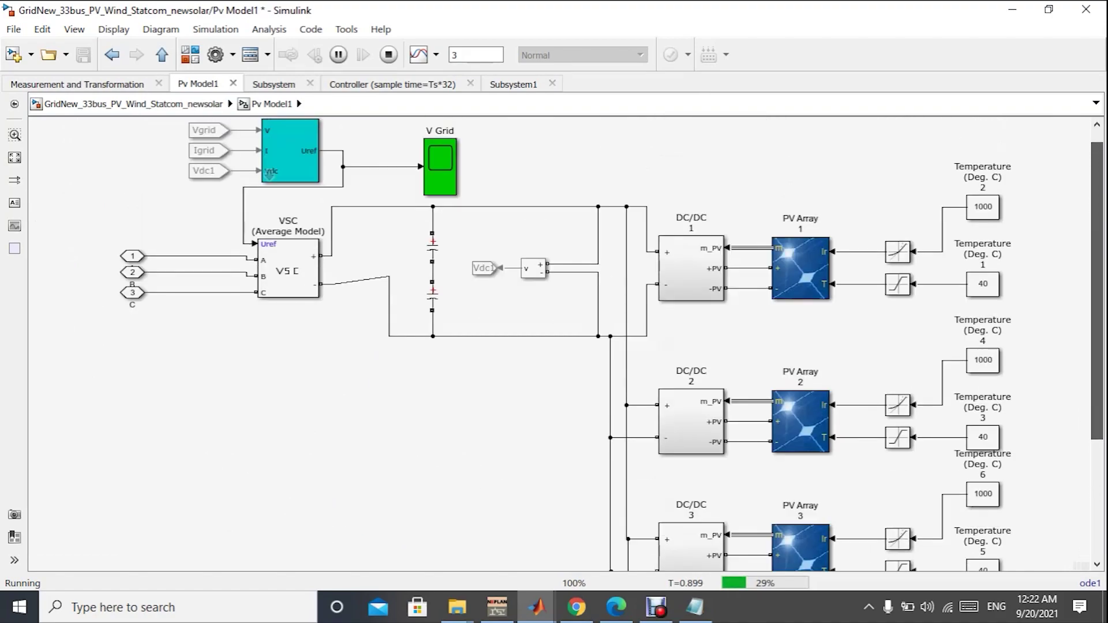
scroll(566, 344, down, 3)
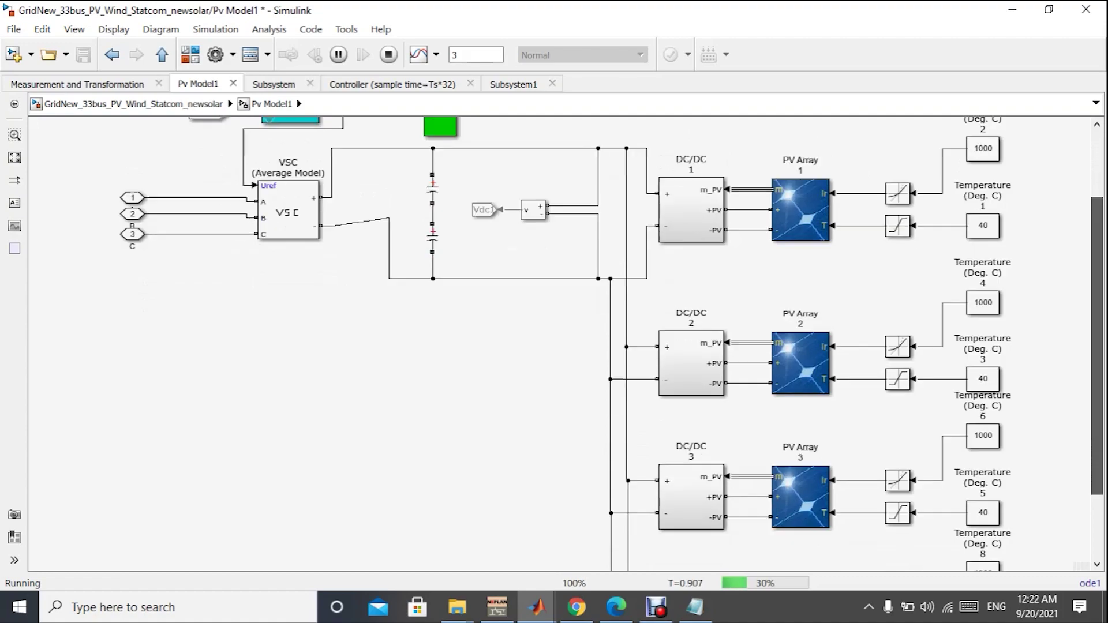
scroll(566, 344, down, 2)
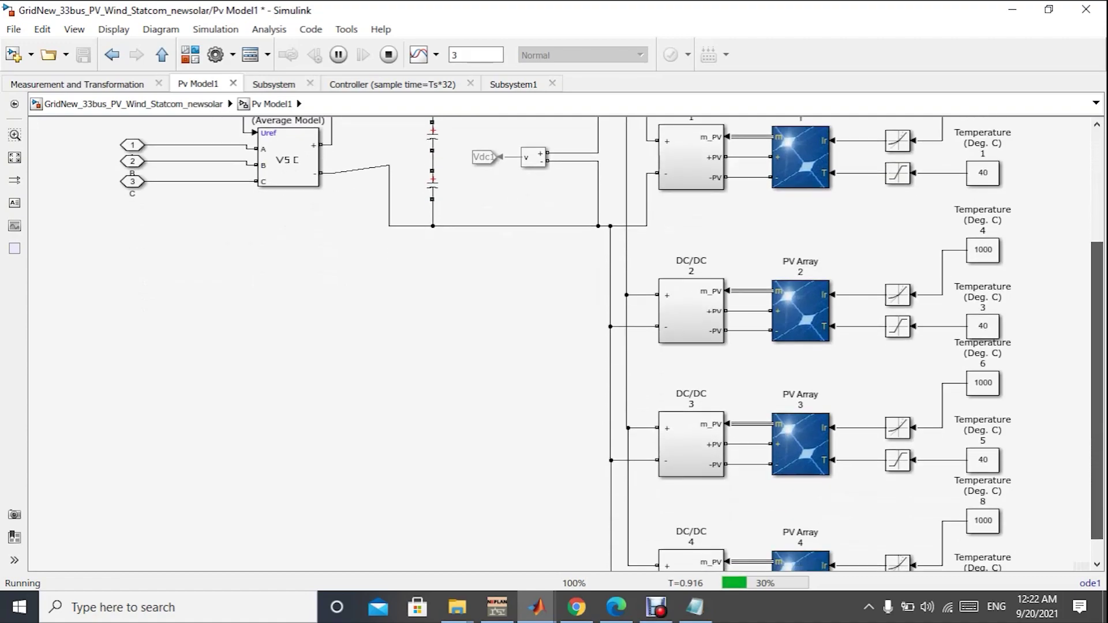
scroll(566, 343, up, 5)
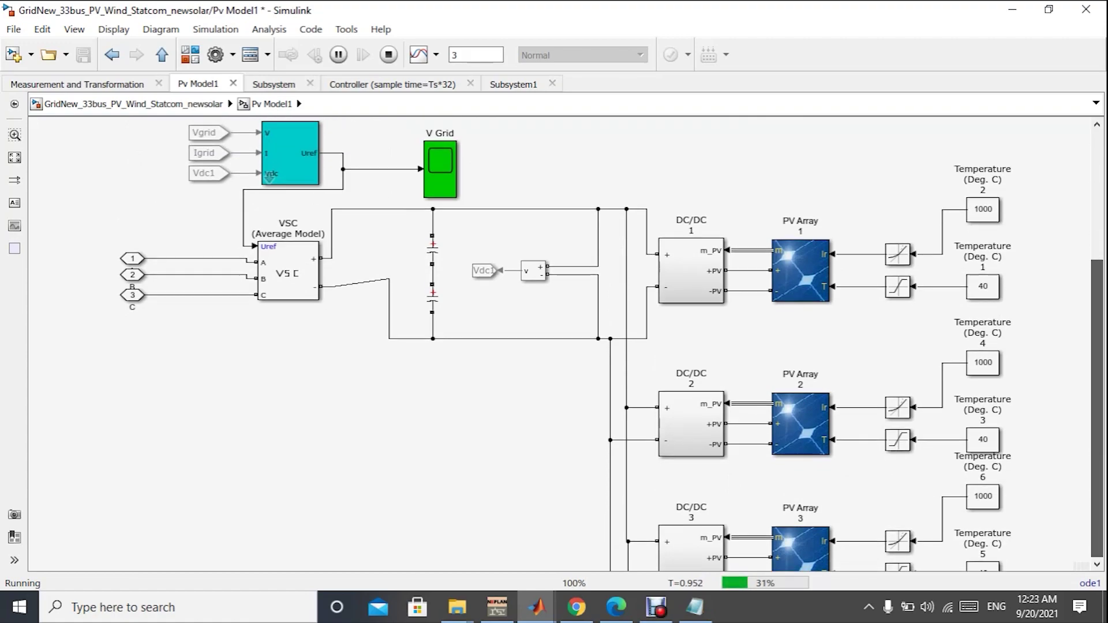
scroll(566, 344, down, 5)
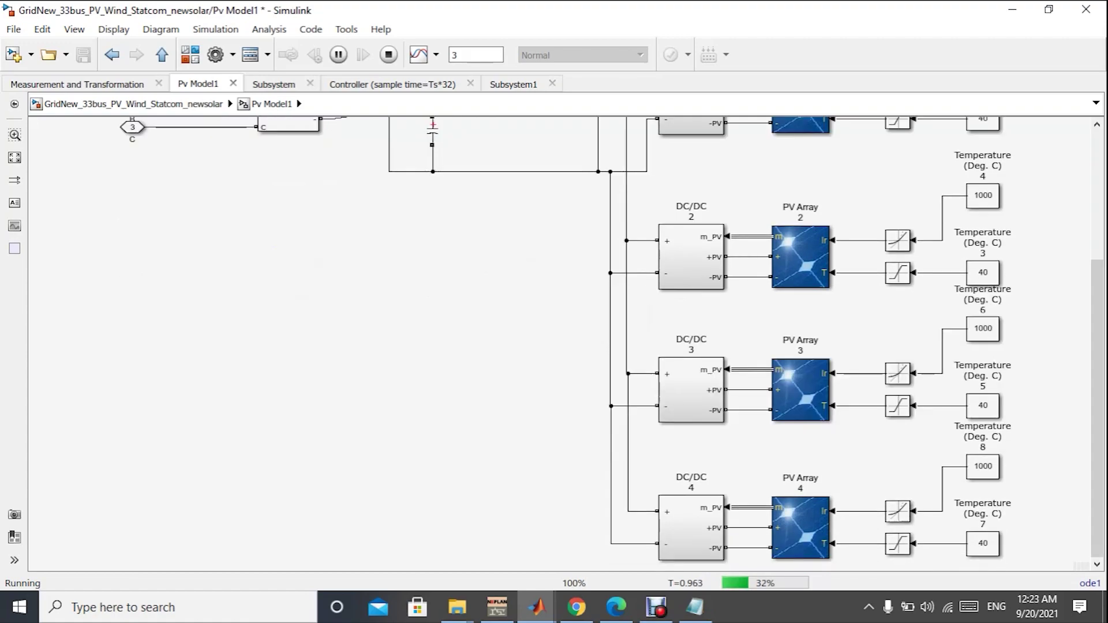
scroll(269, 199, up, 5)
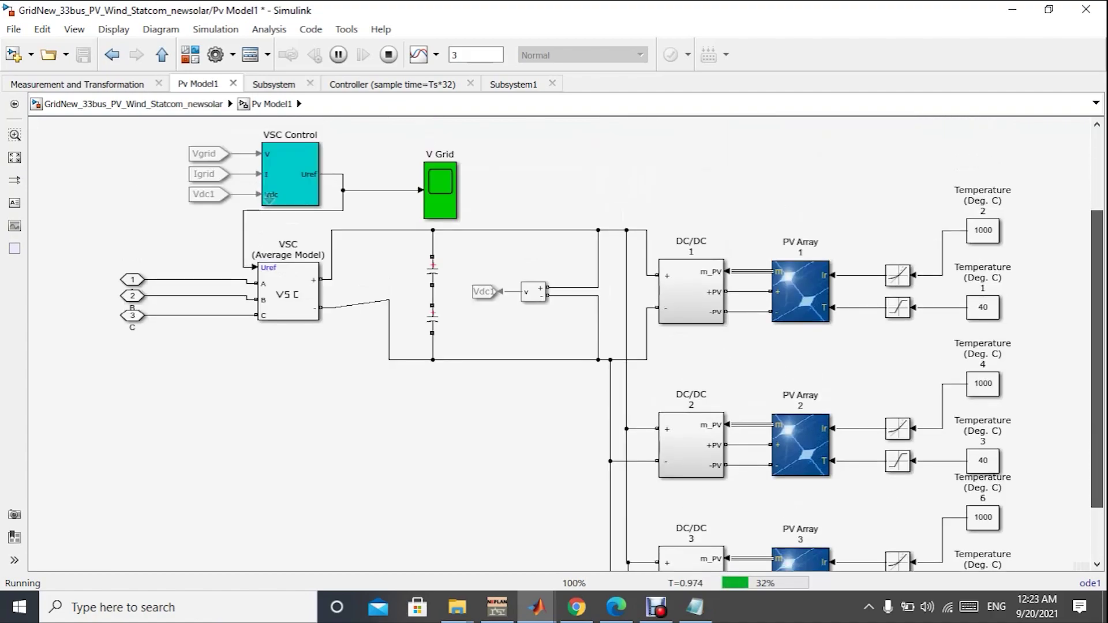
scroll(566, 346, down, 2)
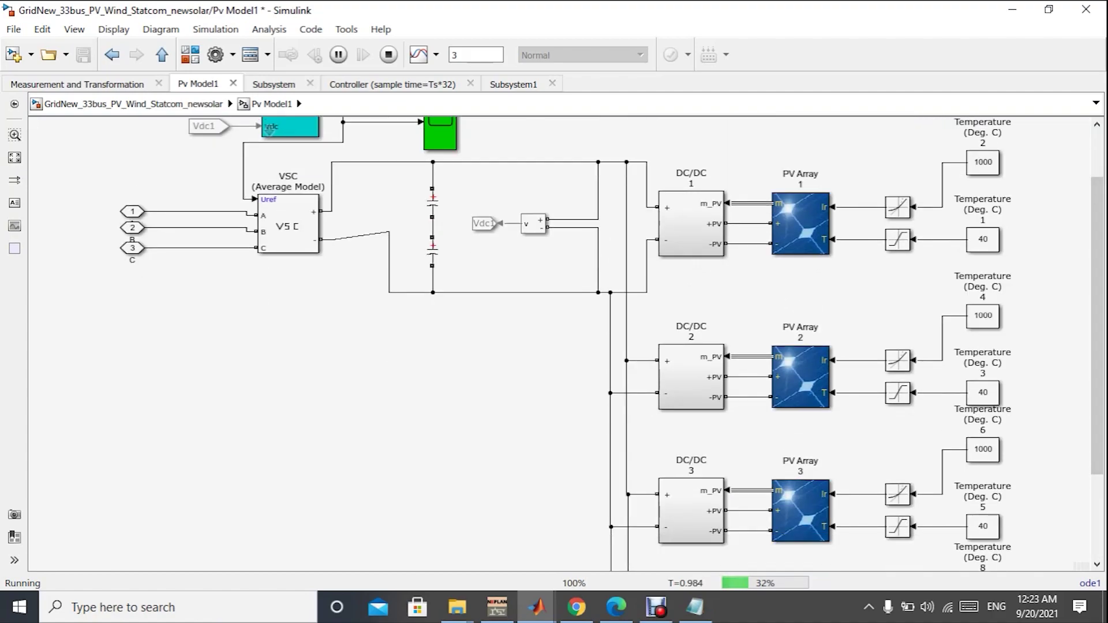
View the V Grid scope waveform in the PV subsystem, close it and return to the feeder area of the top-level model.
scroll(565, 343, up, 2)
click(441, 190)
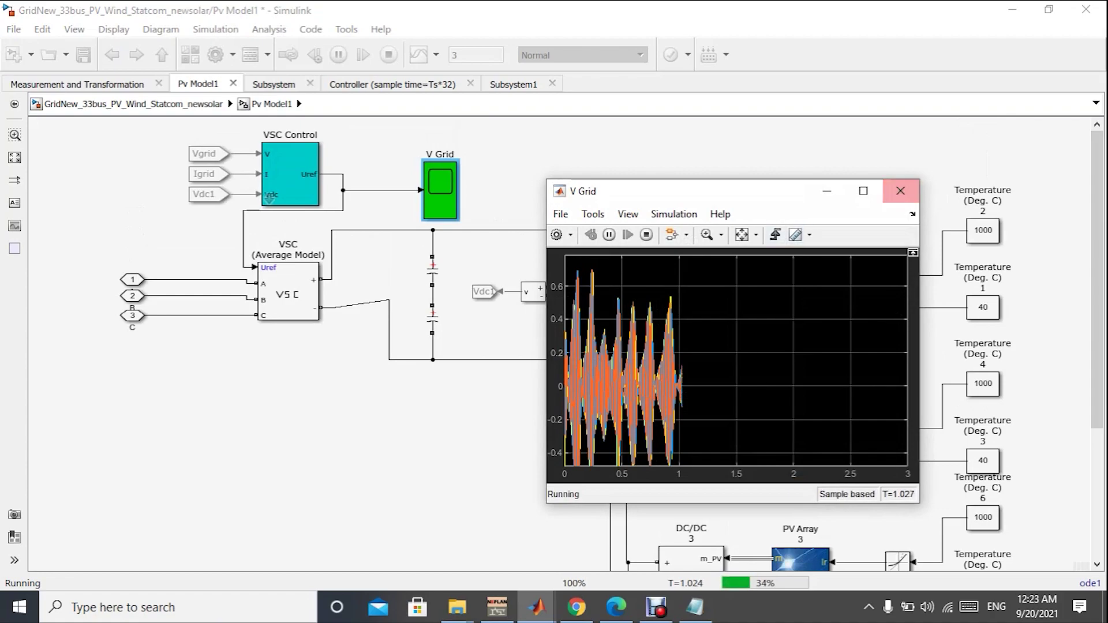
click(900, 190)
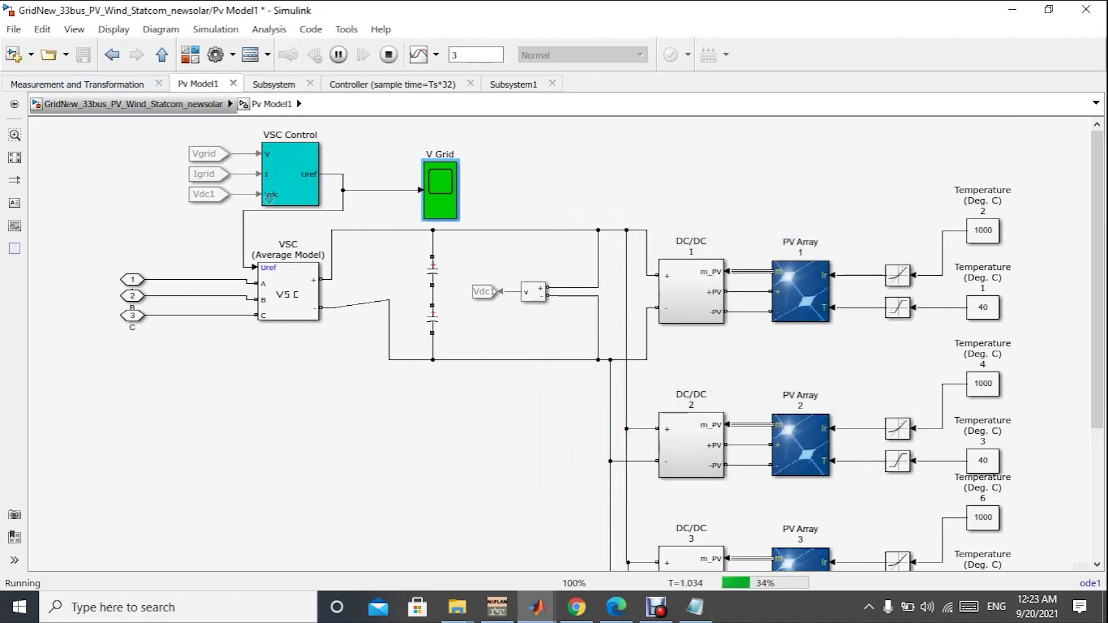
click(132, 104)
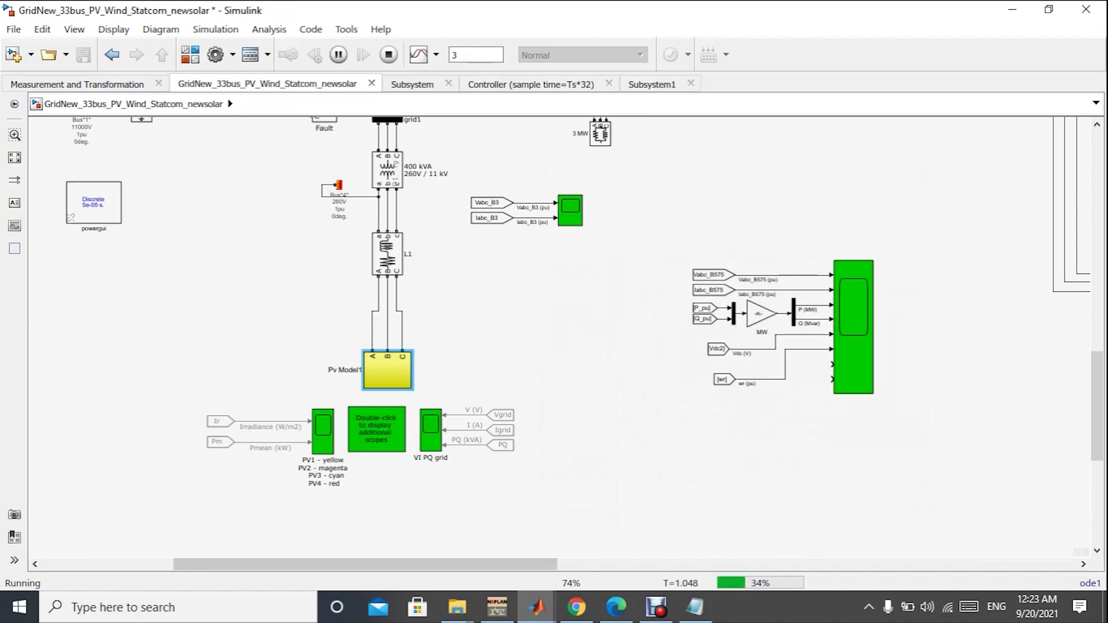
drag(365, 563, 242, 564)
drag(1096, 404, 1096, 321)
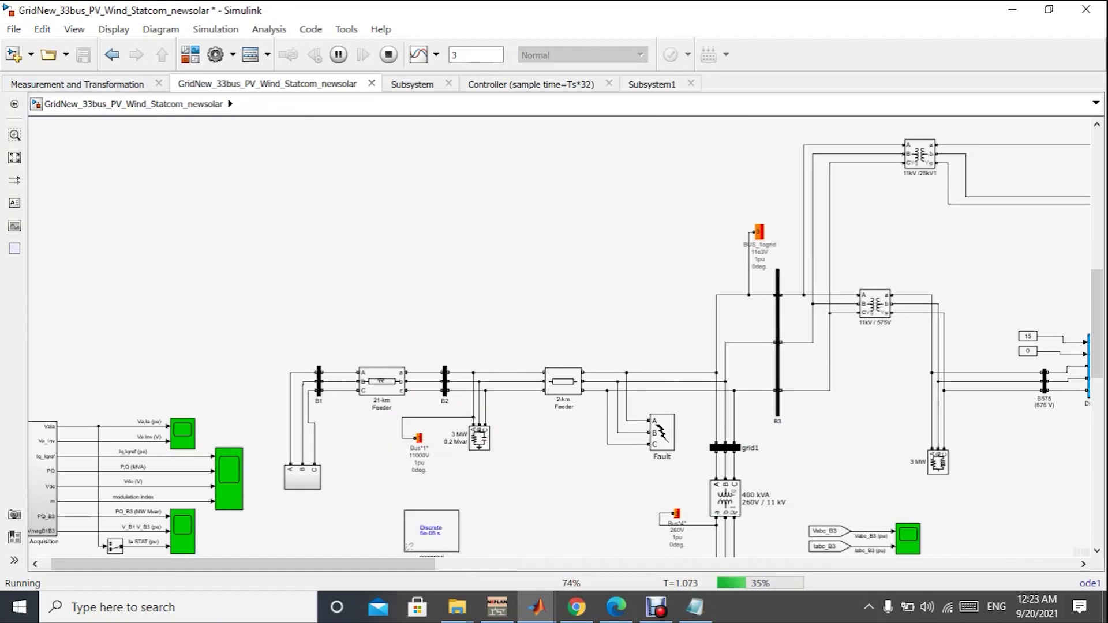
Open the D-STATCOM subsystem connected to bus B1 and look inside its Distribution Statcom1 and D_statcom_avg Controller blocks.
double_click(302, 478)
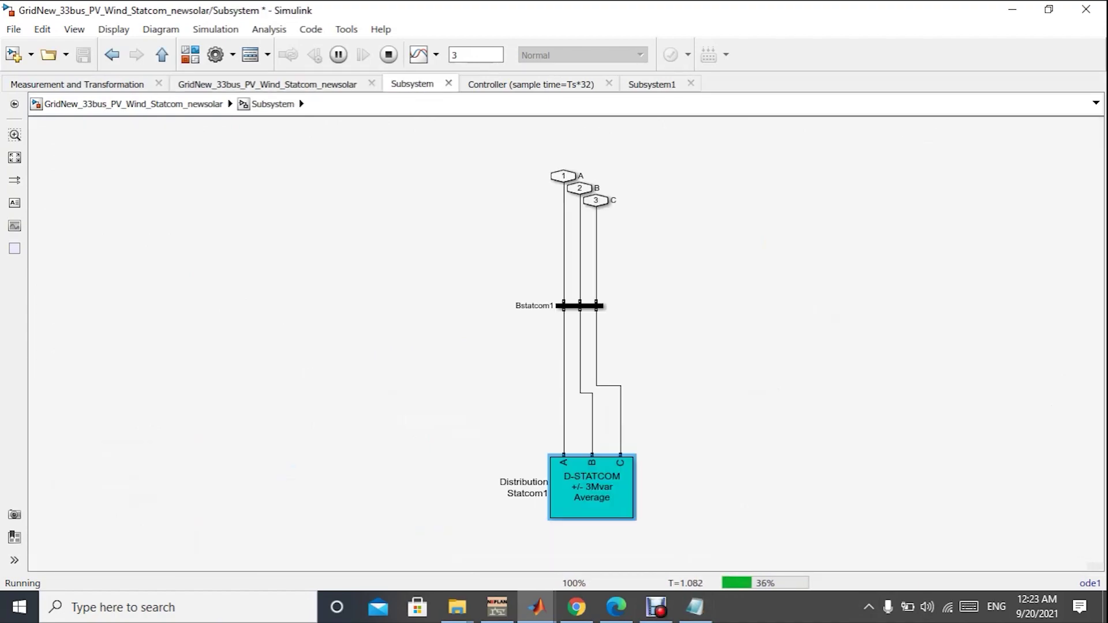
double_click(592, 486)
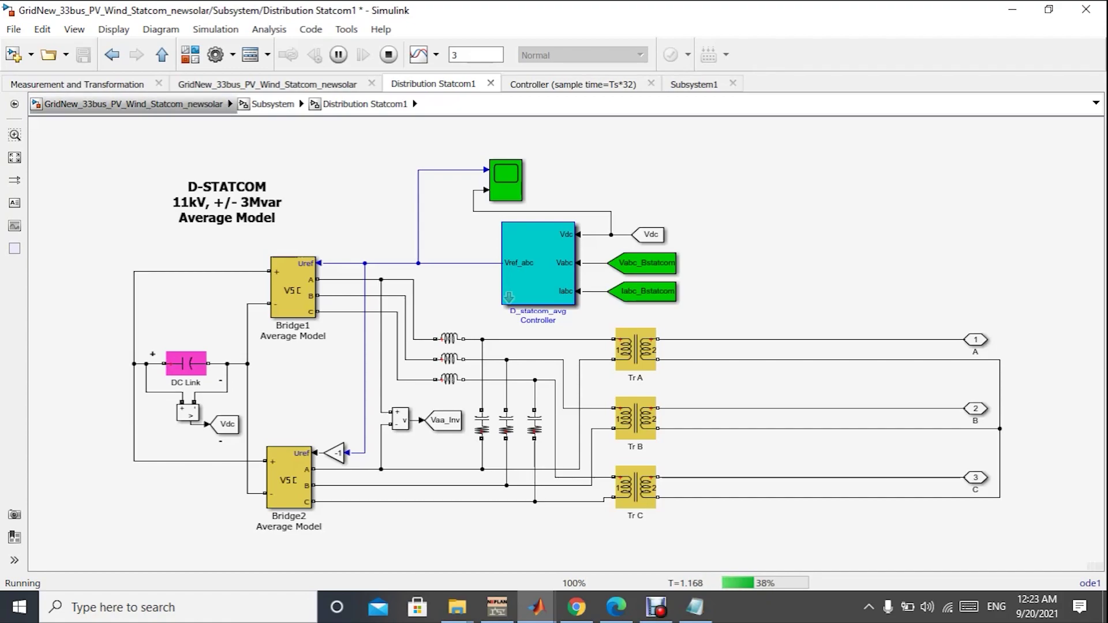
click(508, 297)
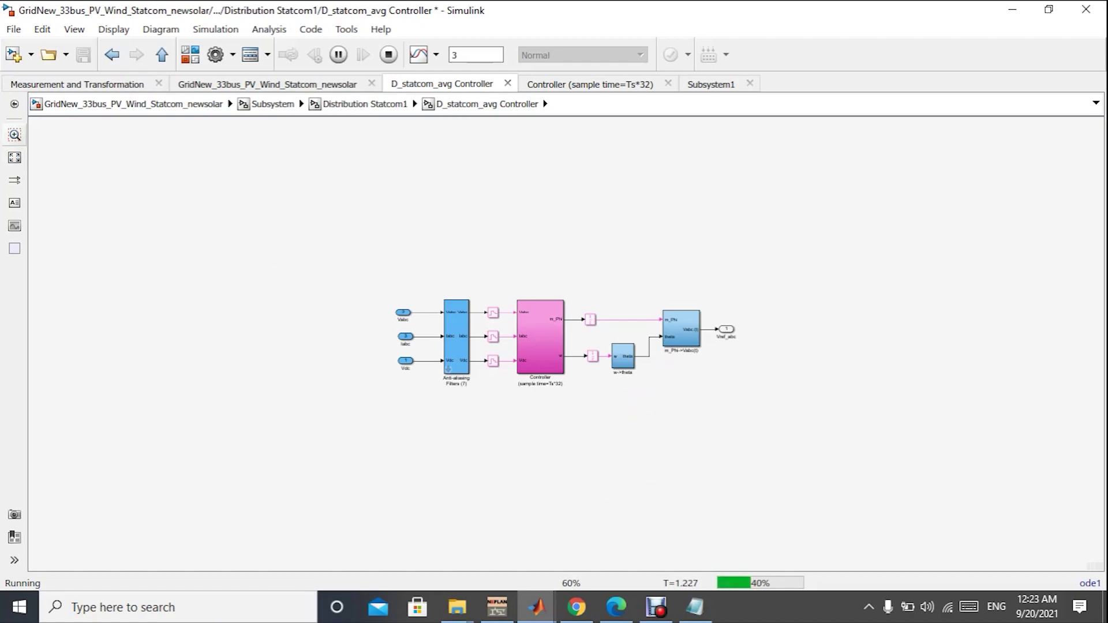
click(15, 135)
drag(358, 289, 725, 383)
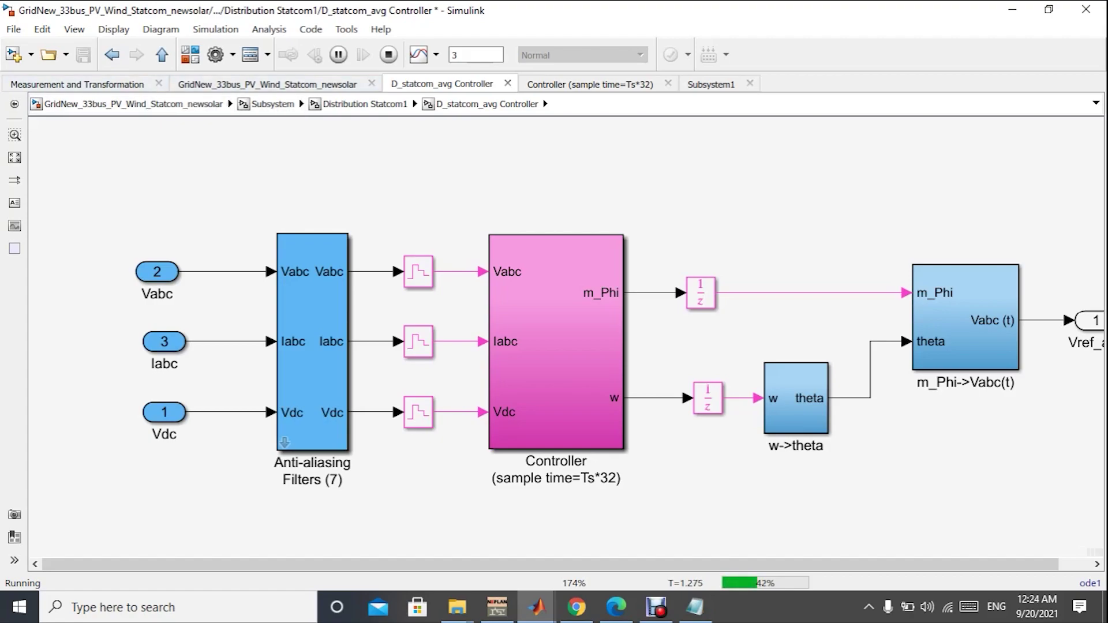
Examine the STATCOM's Controller (sample time=Ts*32) subsystem, close its view and return to the top-level model.
click(556, 340)
double_click(556, 340)
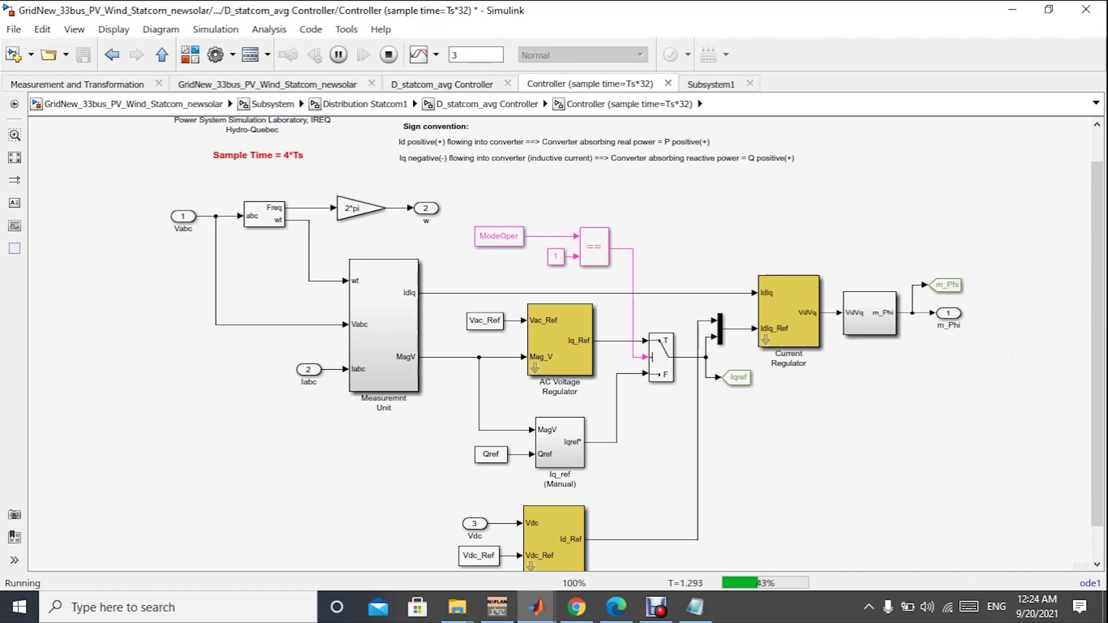
click(15, 157)
click(668, 83)
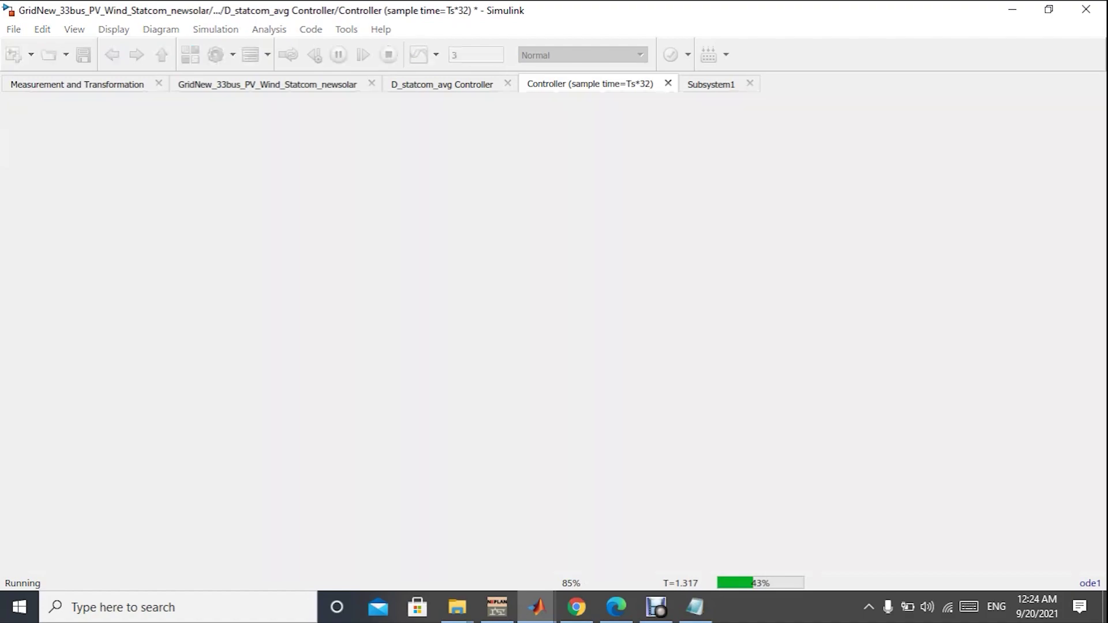
click(133, 104)
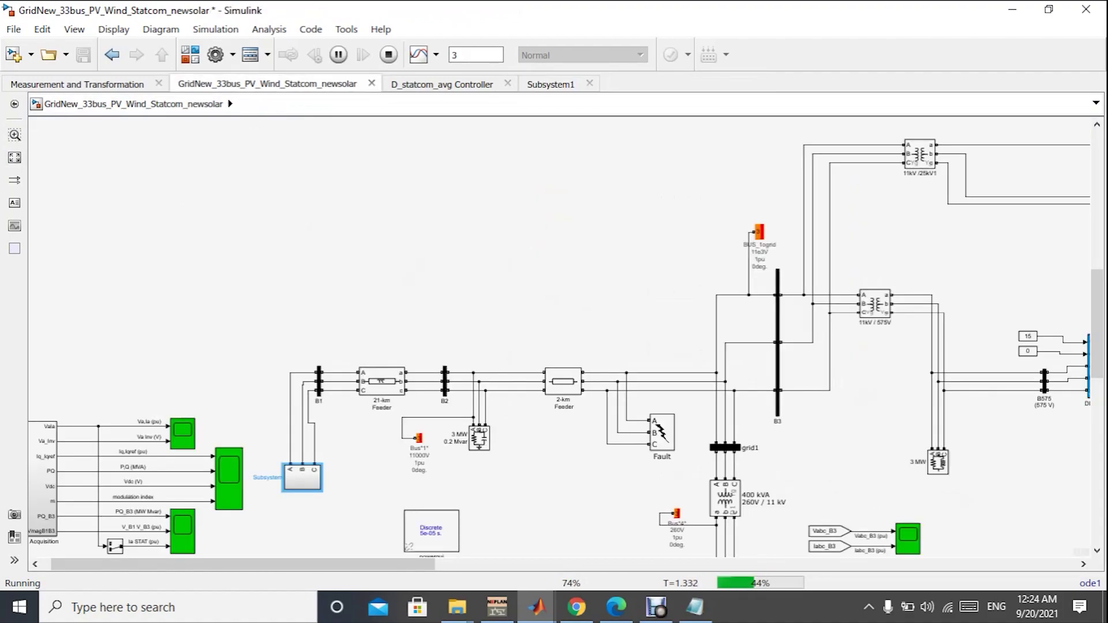
Review the switching times in the Fault block's parameters and close the dialog.
scroll(559, 347, right, 3)
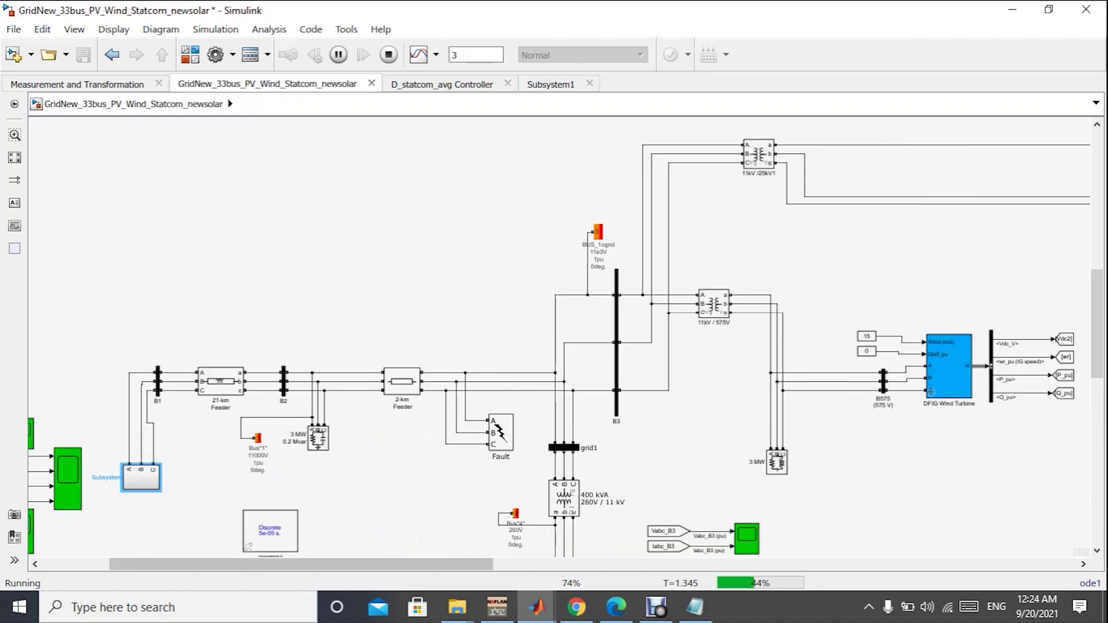
key(Escape)
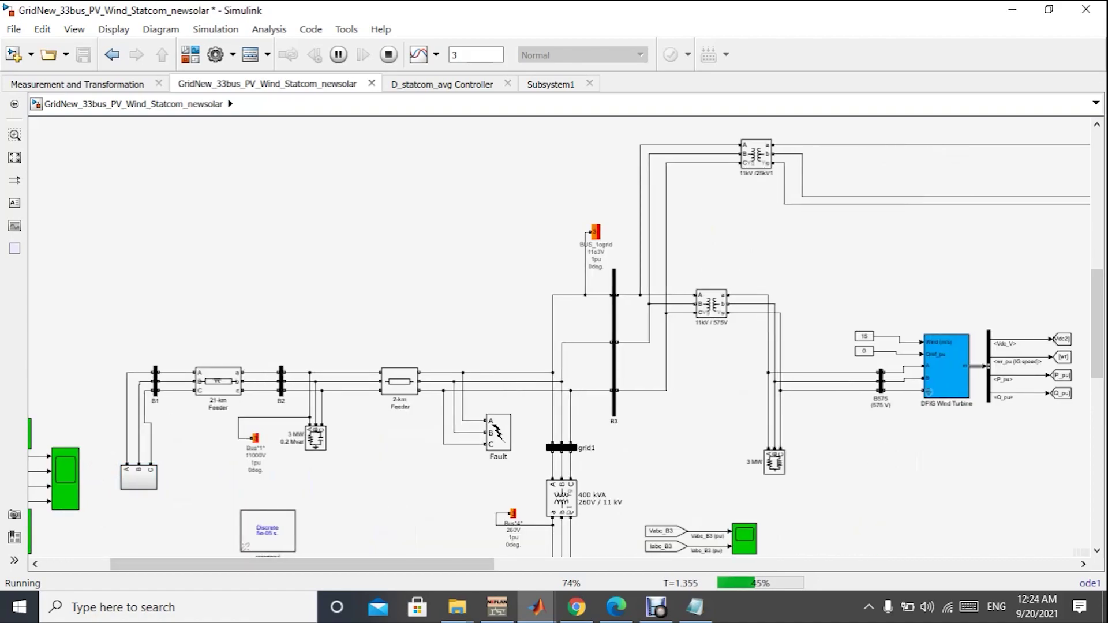
double_click(497, 433)
drag(636, 358, 674, 357)
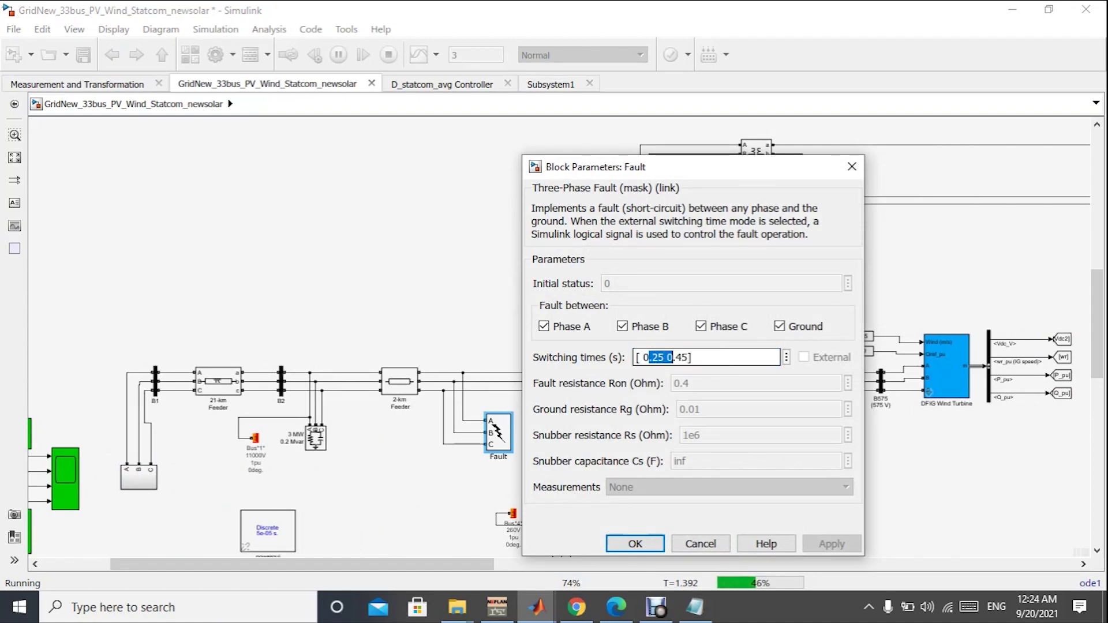
click(682, 358)
double_click(682, 357)
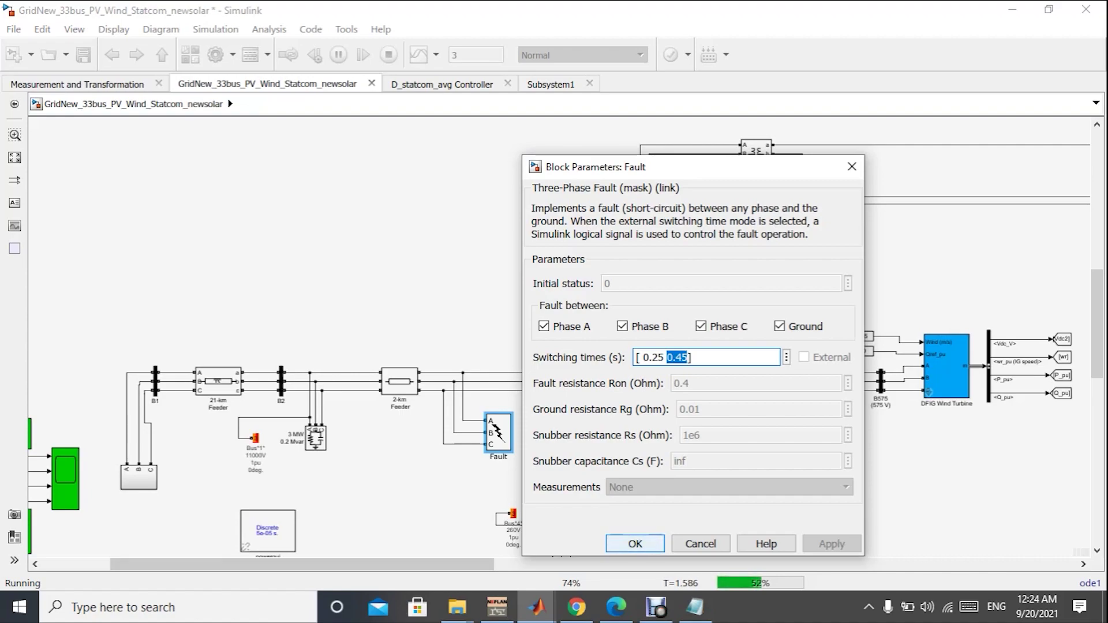
click(635, 543)
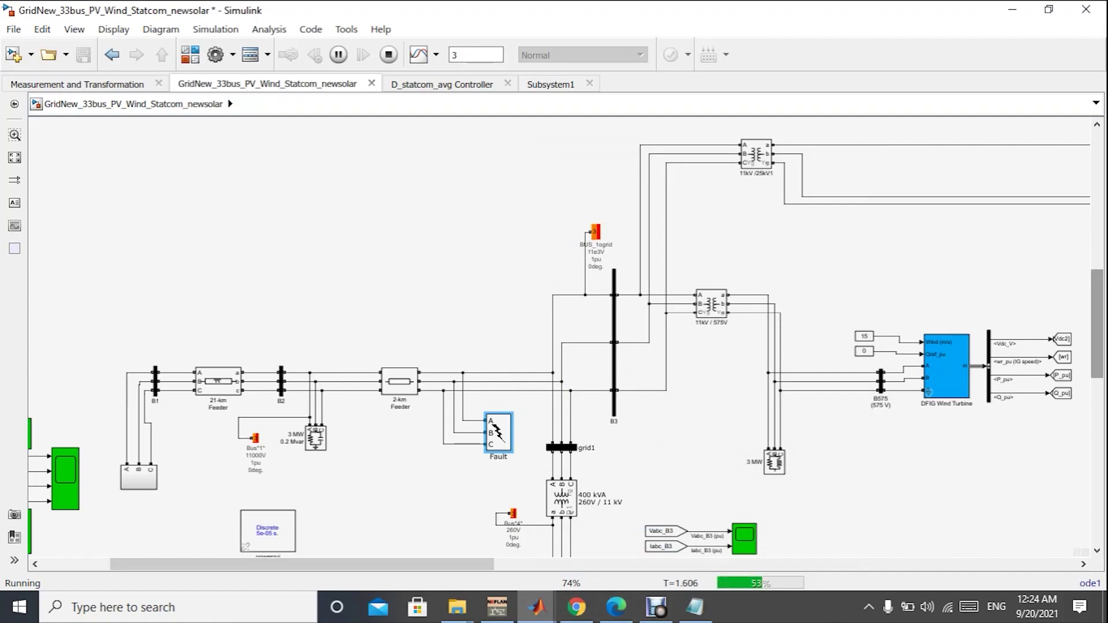
View the wind turbine scope with the B575 voltage, current, power, Vdc and wr signals, and close it.
scroll(554, 334, down, 3)
scroll(554, 335, down, 10)
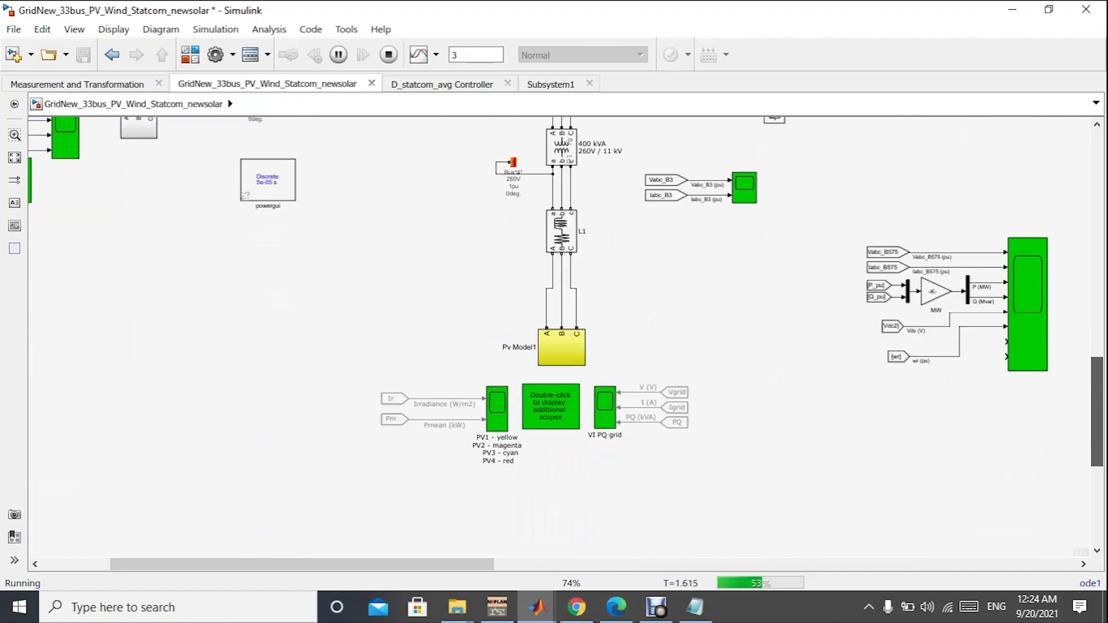
scroll(554, 335, up, 3)
scroll(554, 335, up, 2)
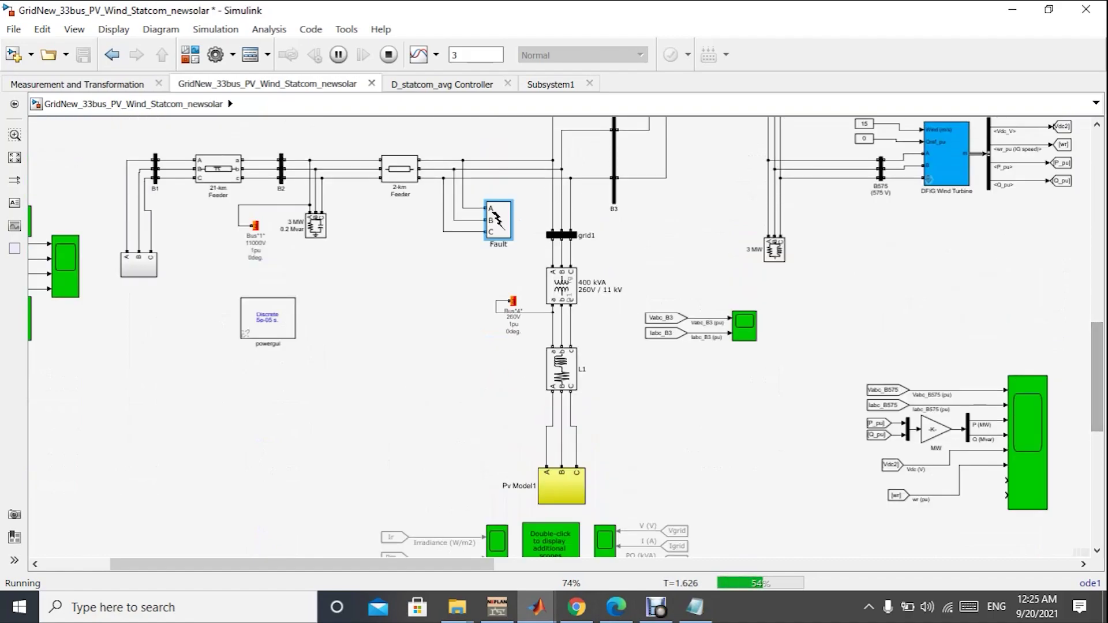
click(1028, 443)
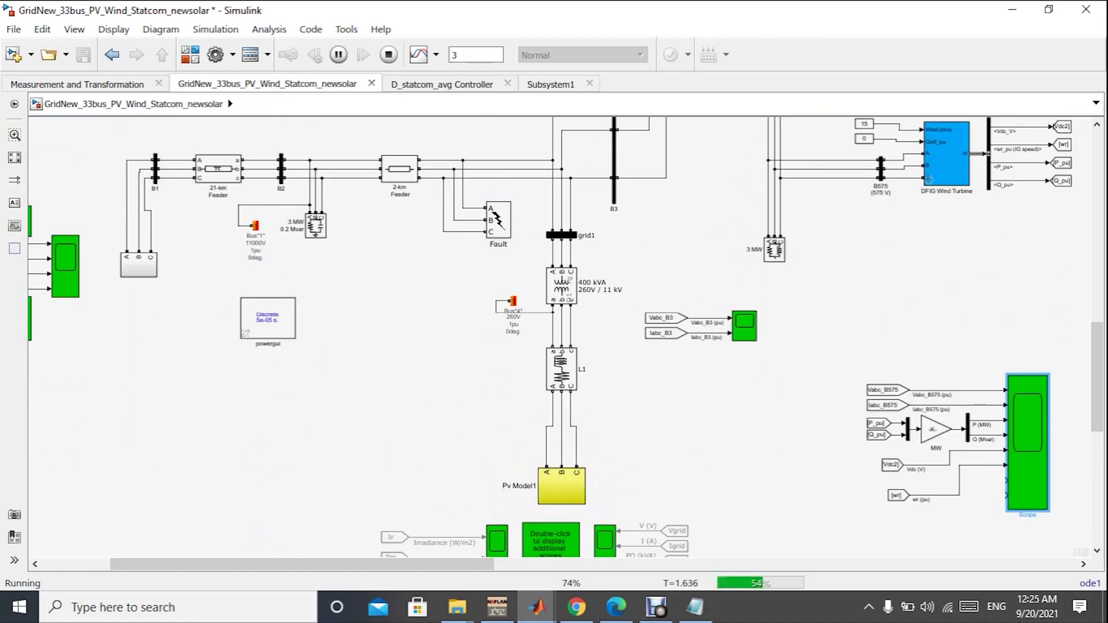
double_click(1027, 443)
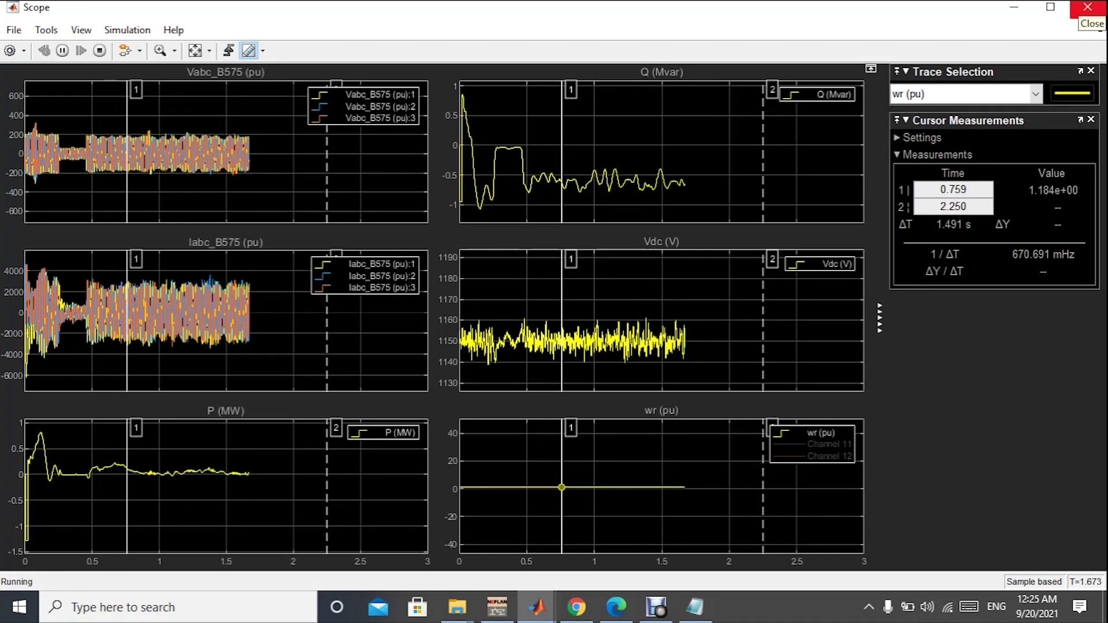
click(1087, 7)
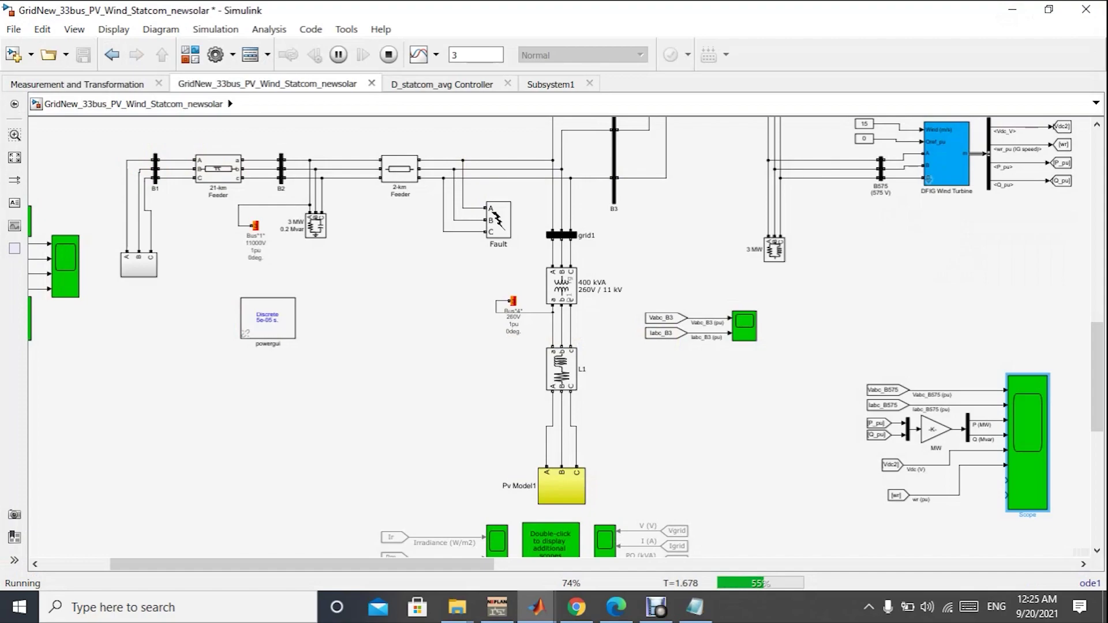
View the PV irradiance and mean power waveforms in the scope below Pv Model1, and close it.
drag(1097, 376, 1097, 437)
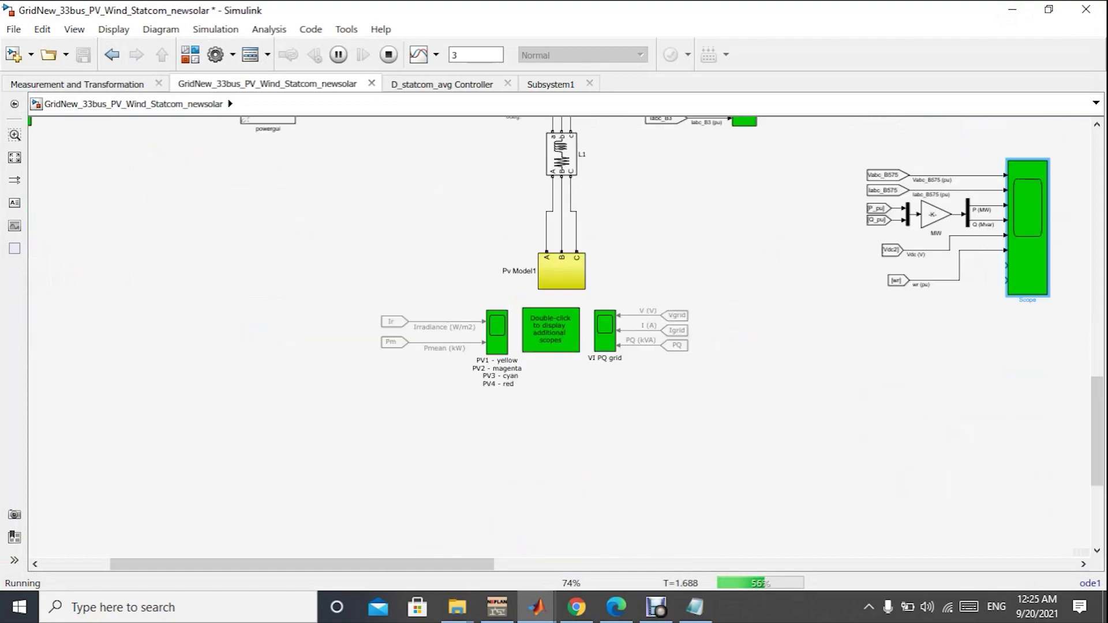
double_click(497, 303)
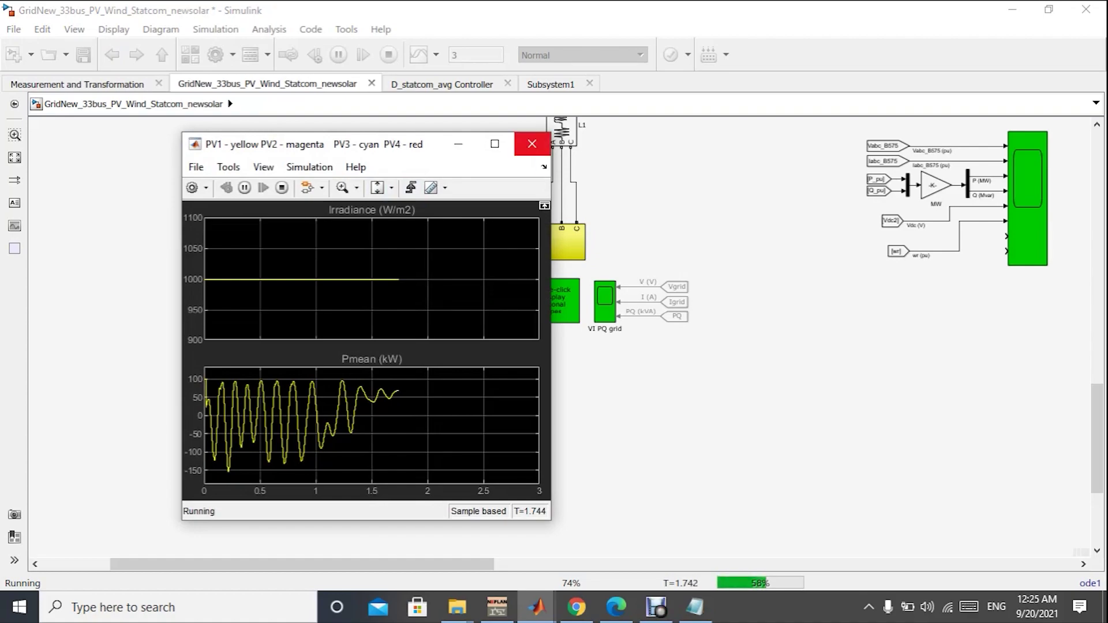
click(532, 144)
View the grid voltage, current and PQ waveforms in the VI PQ grid scope, and return to the model.
click(604, 302)
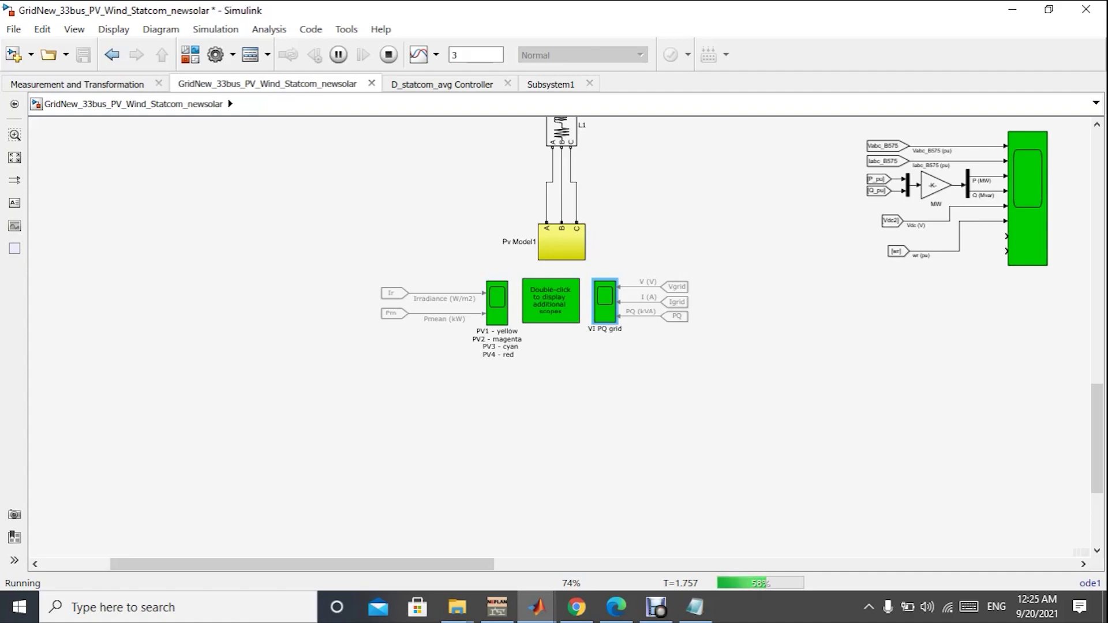
key(Return)
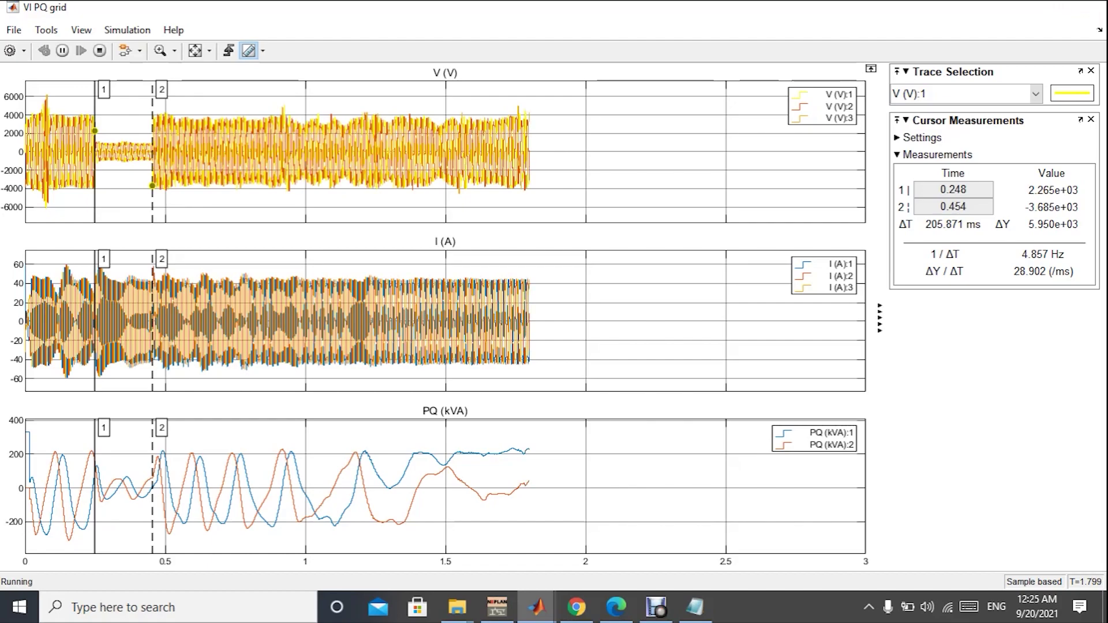
key(alt+Tab)
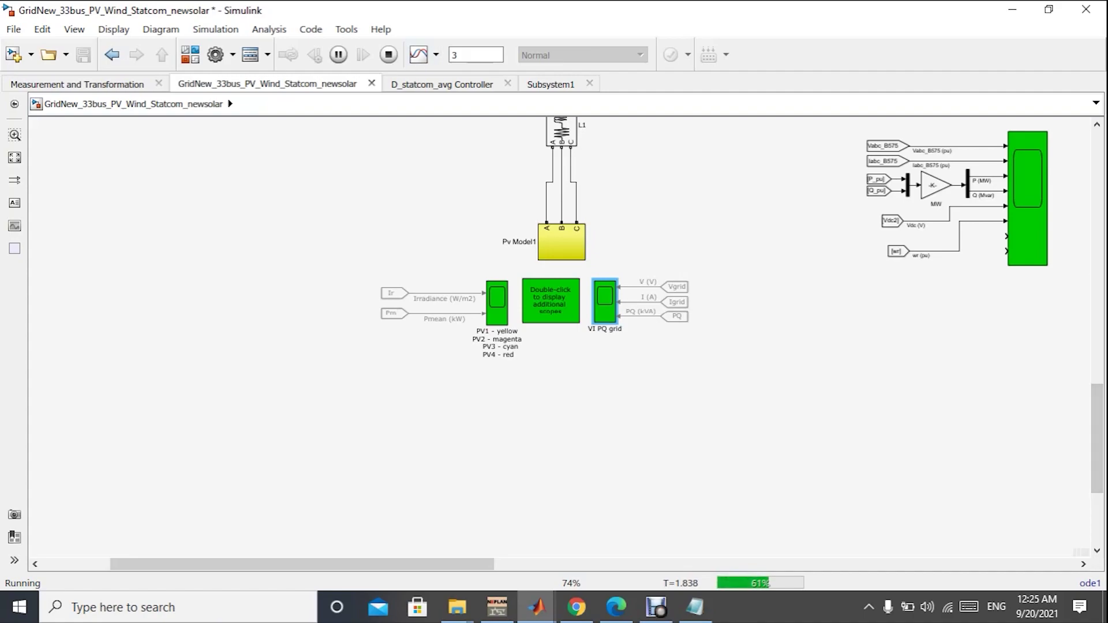
scroll(554, 329, up, 5)
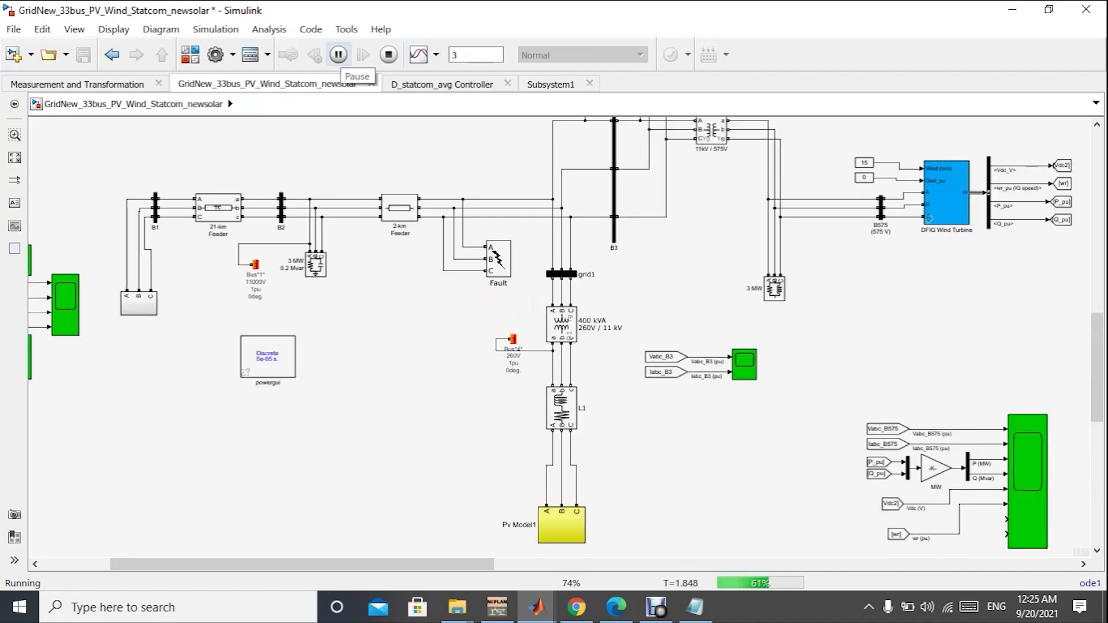
click(657, 607)
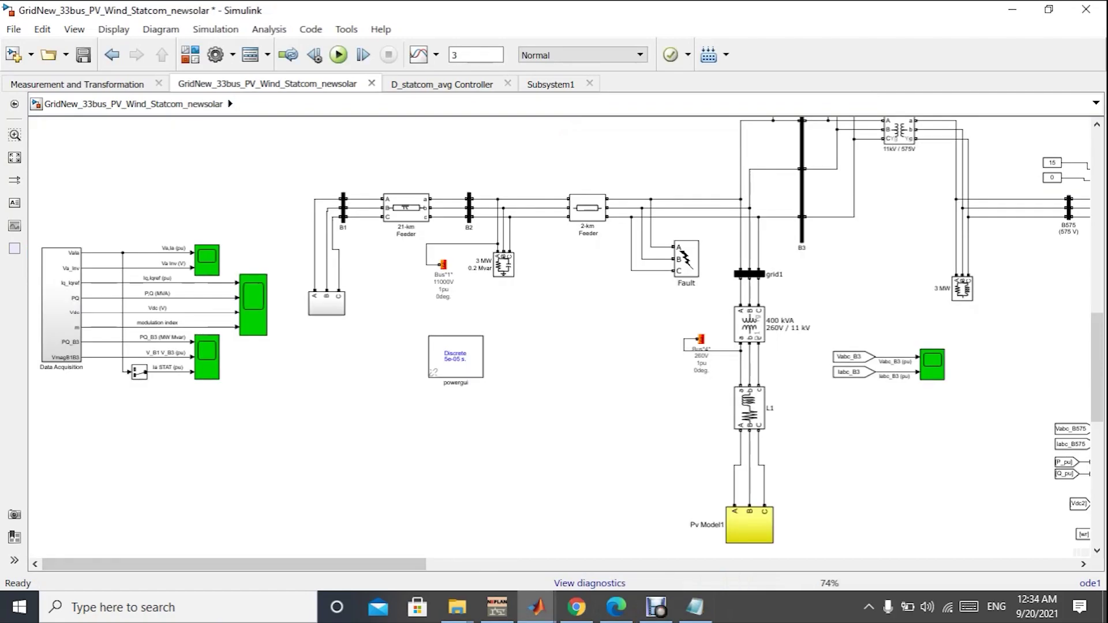
Check the wind turbine scope's waveforms over the full 3 s of the completed simulation, and close the scope.
drag(233, 564, 455, 564)
click(606, 481)
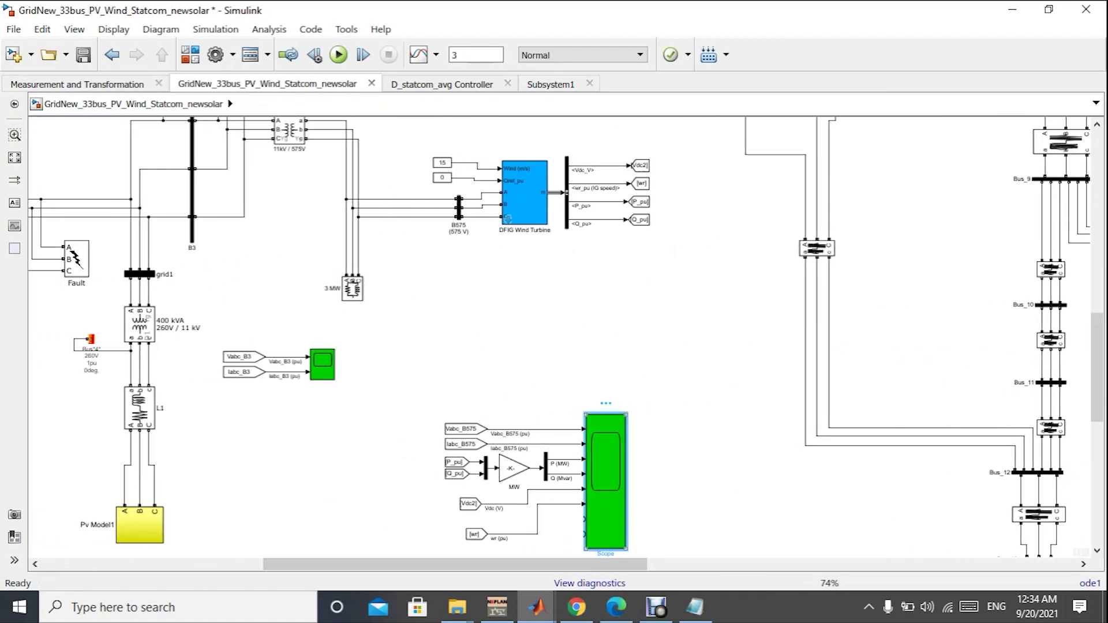
double_click(606, 482)
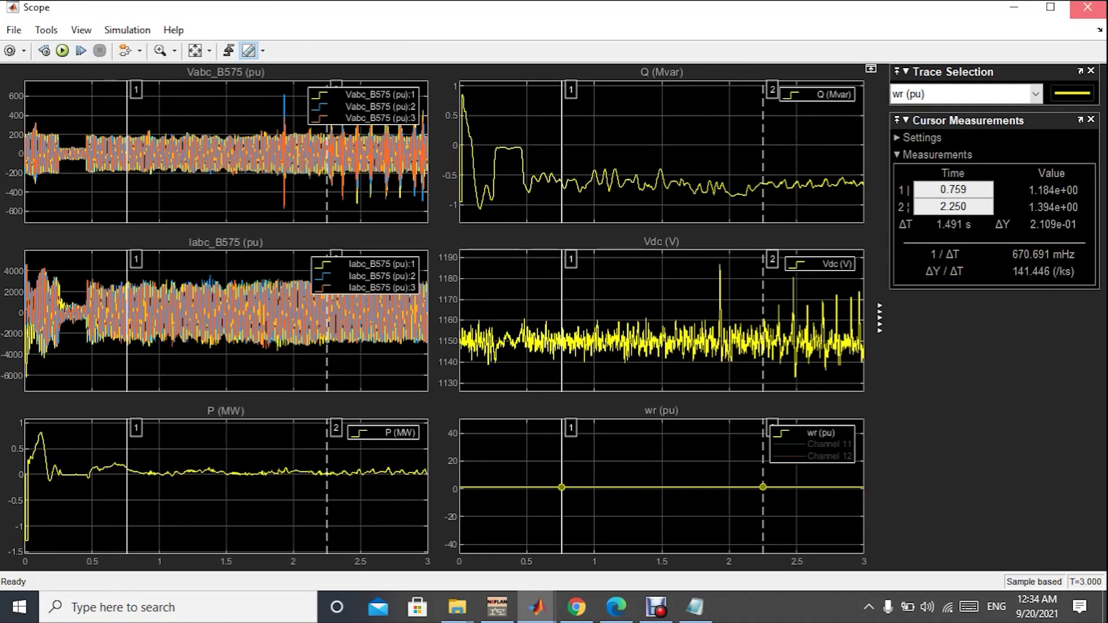
click(1088, 7)
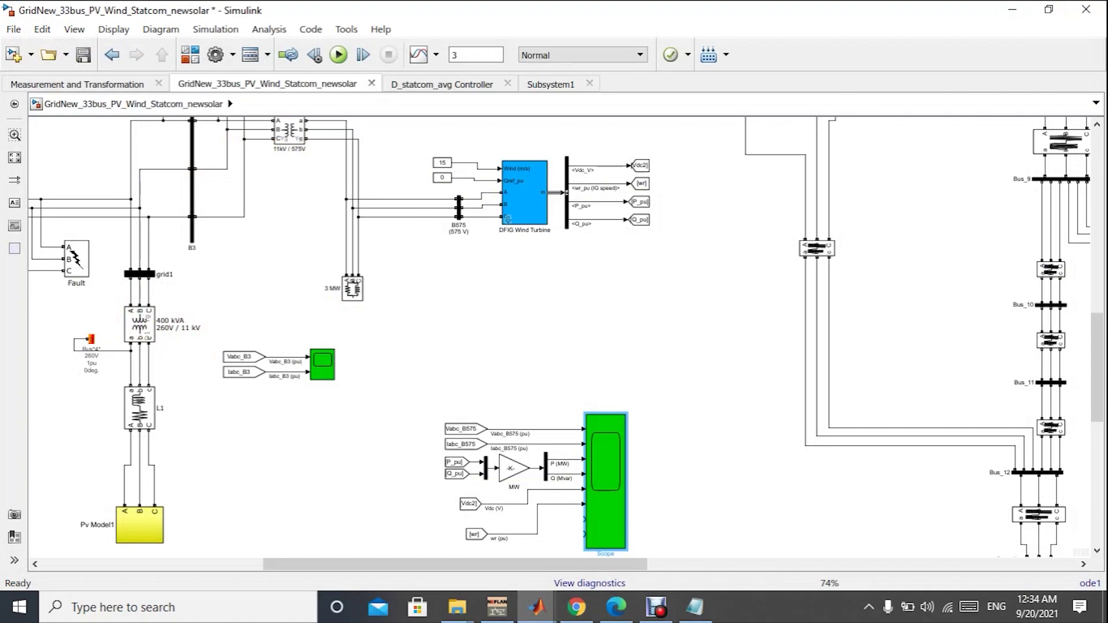
Open the Load Flow tool from the powergui block and compute the model's load flow.
drag(455, 563, 321, 564)
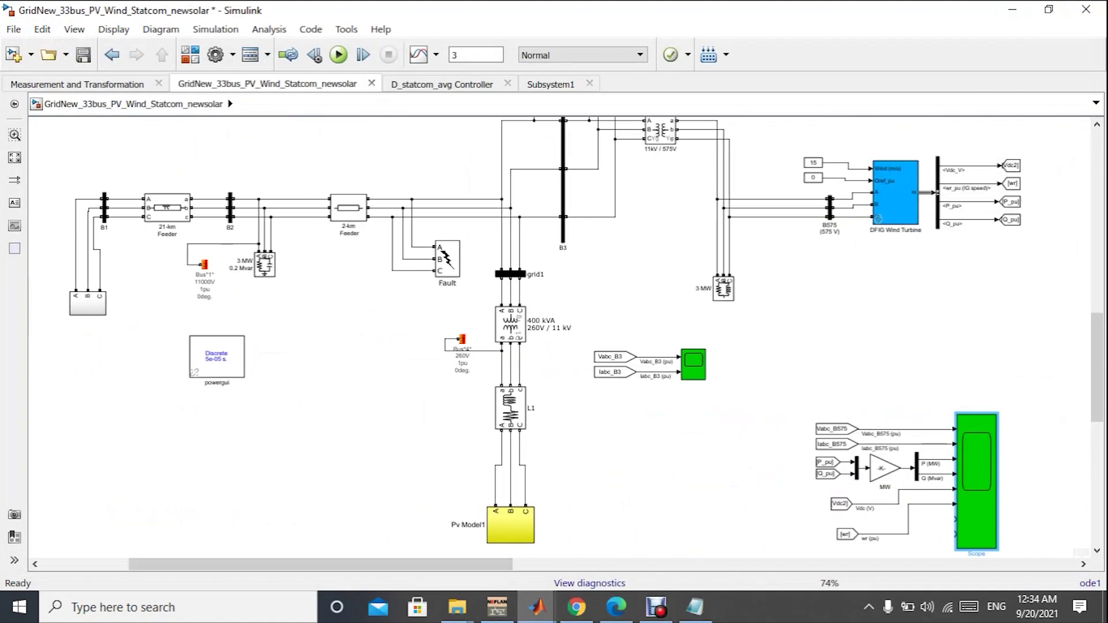
double_click(216, 356)
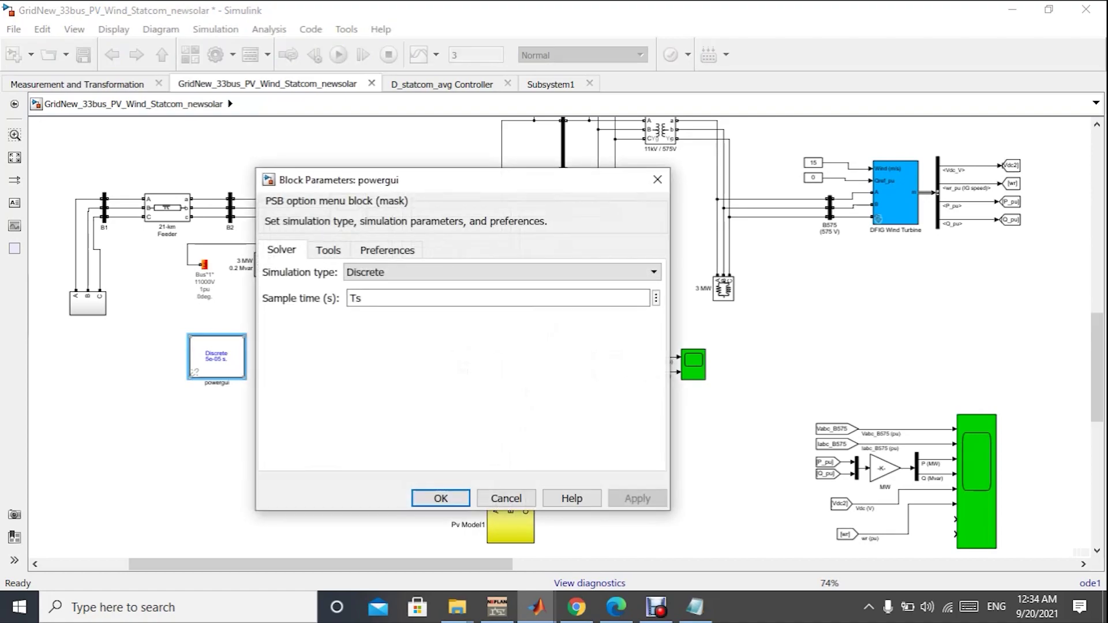
click(328, 249)
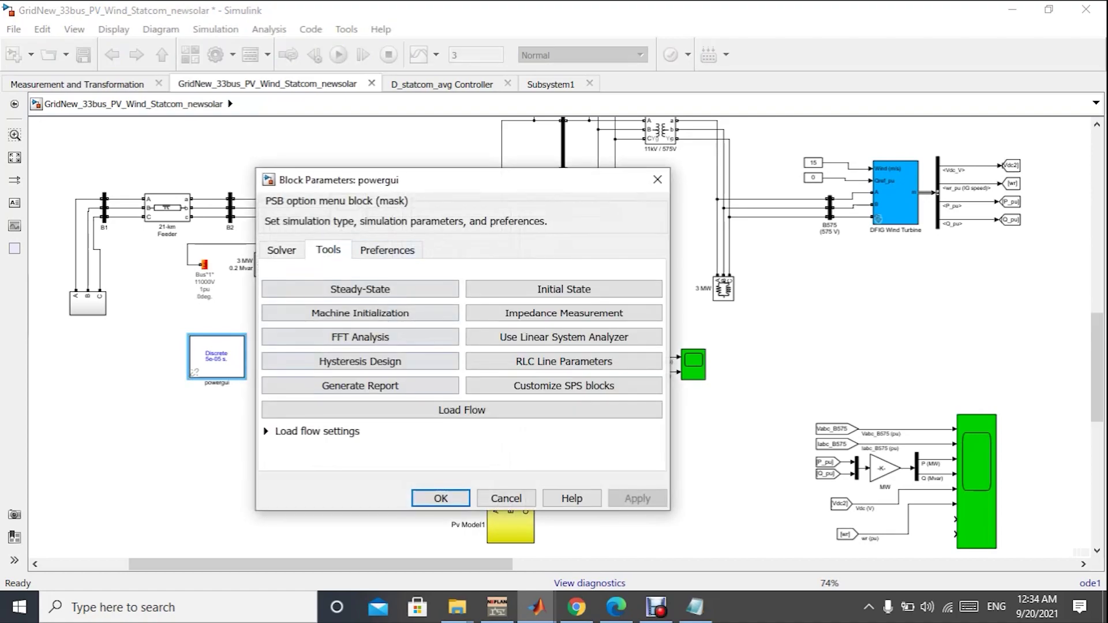
click(461, 410)
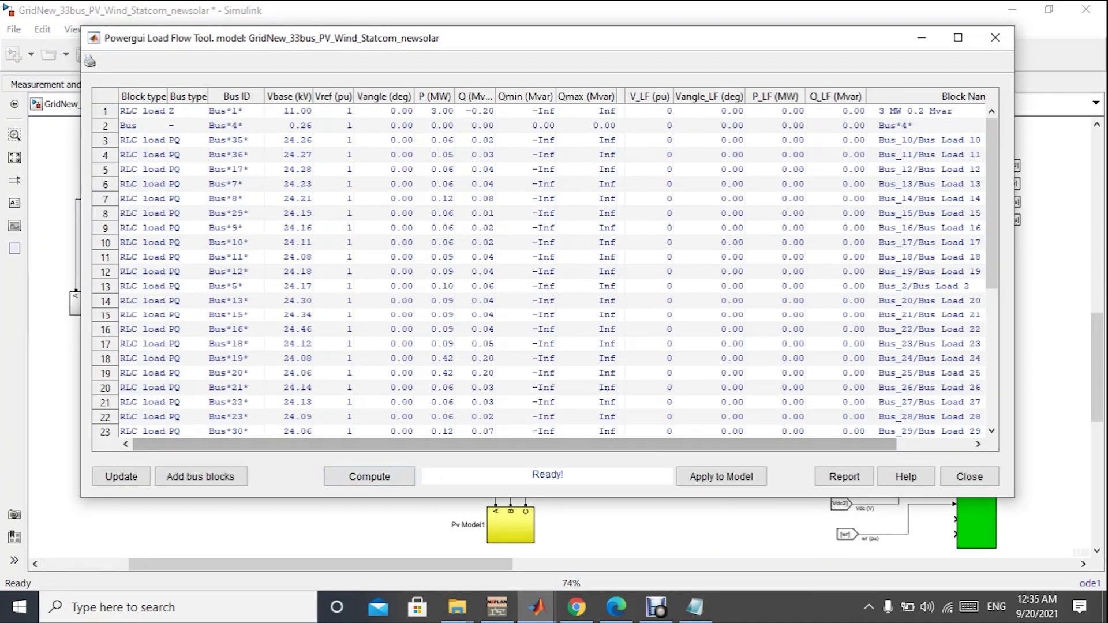
click(369, 476)
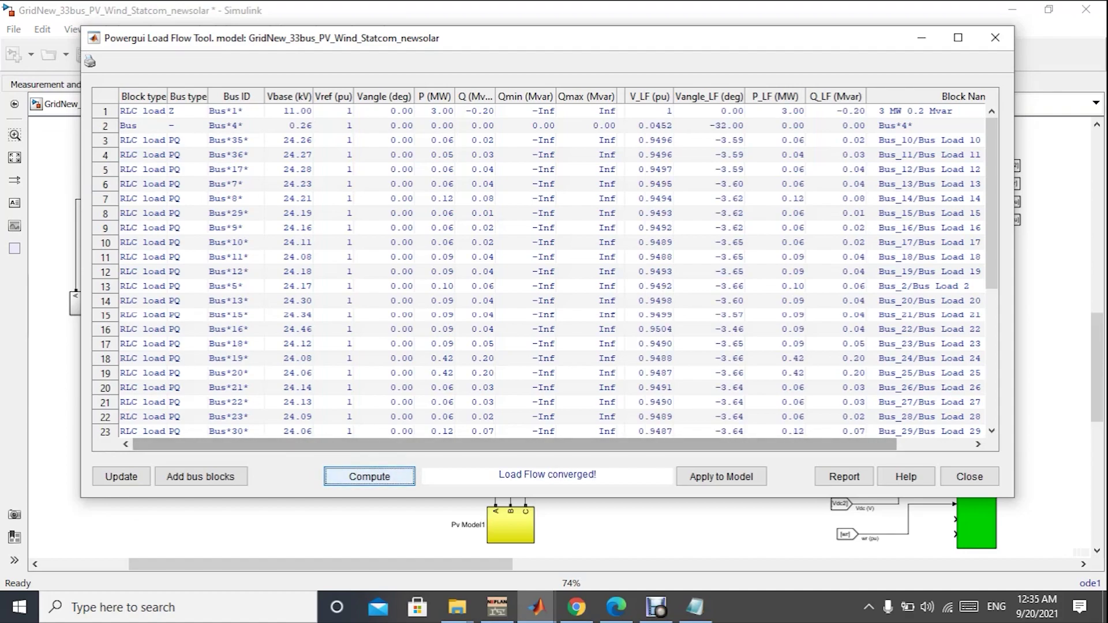
Review the computed load flow results for all buses and apply them to the model.
scroll(991, 219, down, 1)
scroll(991, 277, down, 5)
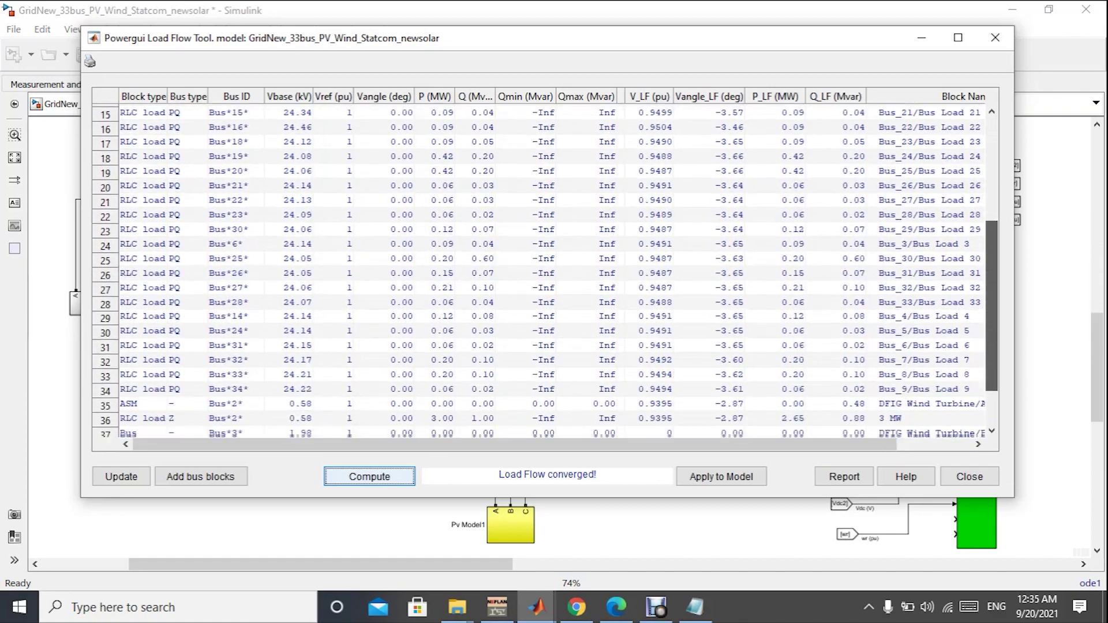
mouse_move(991, 338)
mouse_down()
mouse_move(992, 202)
mouse_move(991, 338)
mouse_up()
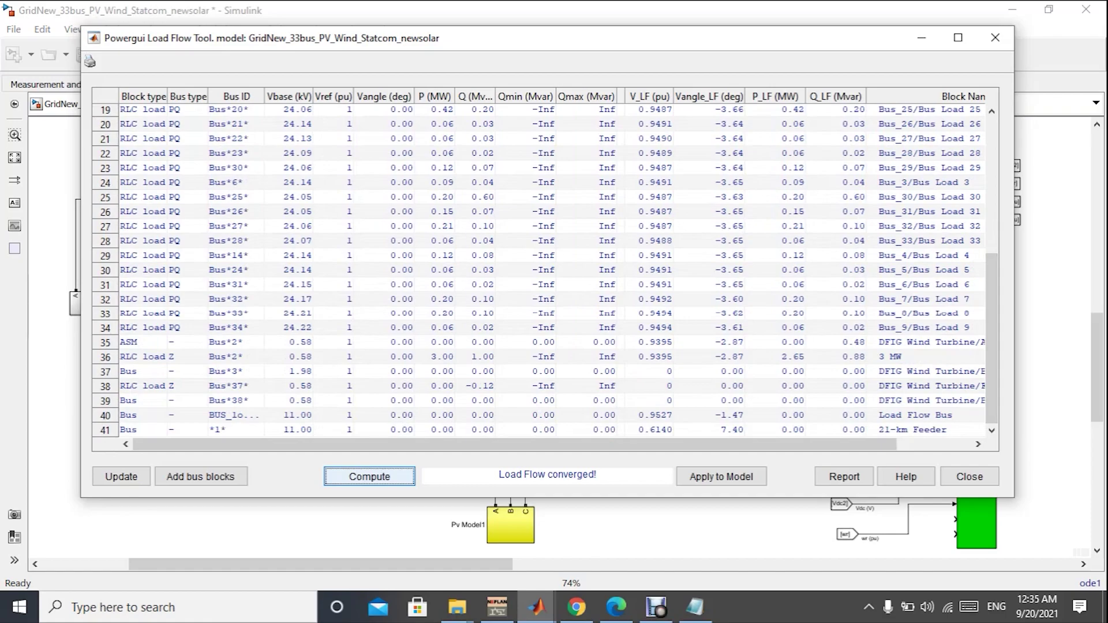
drag(991, 338, 991, 327)
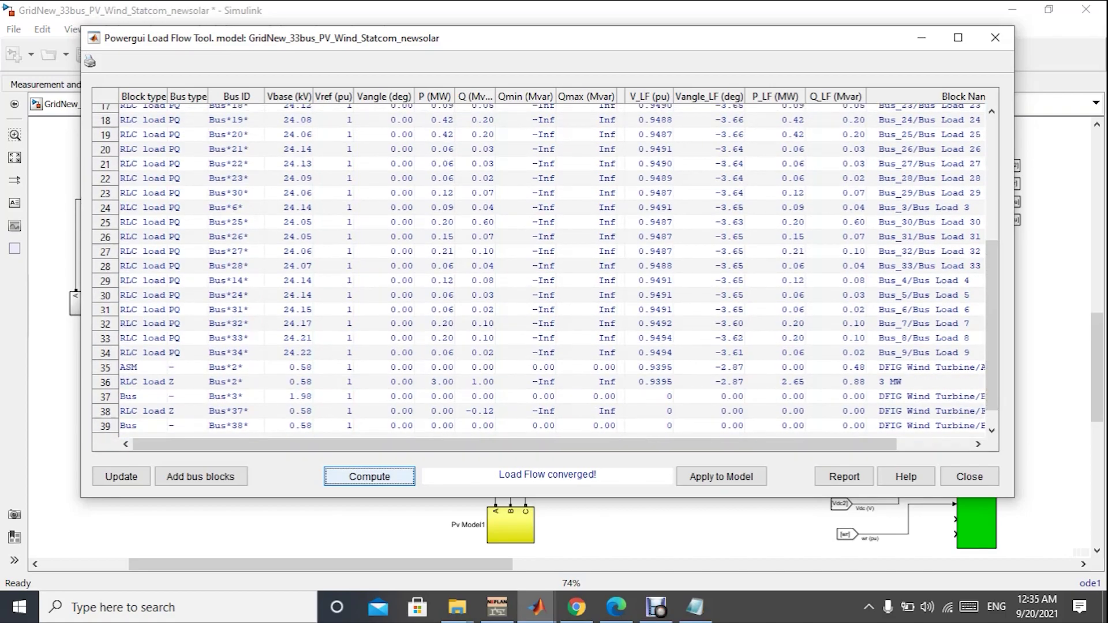
mouse_move(991, 324)
mouse_down()
mouse_move(992, 203)
mouse_move(992, 339)
mouse_up()
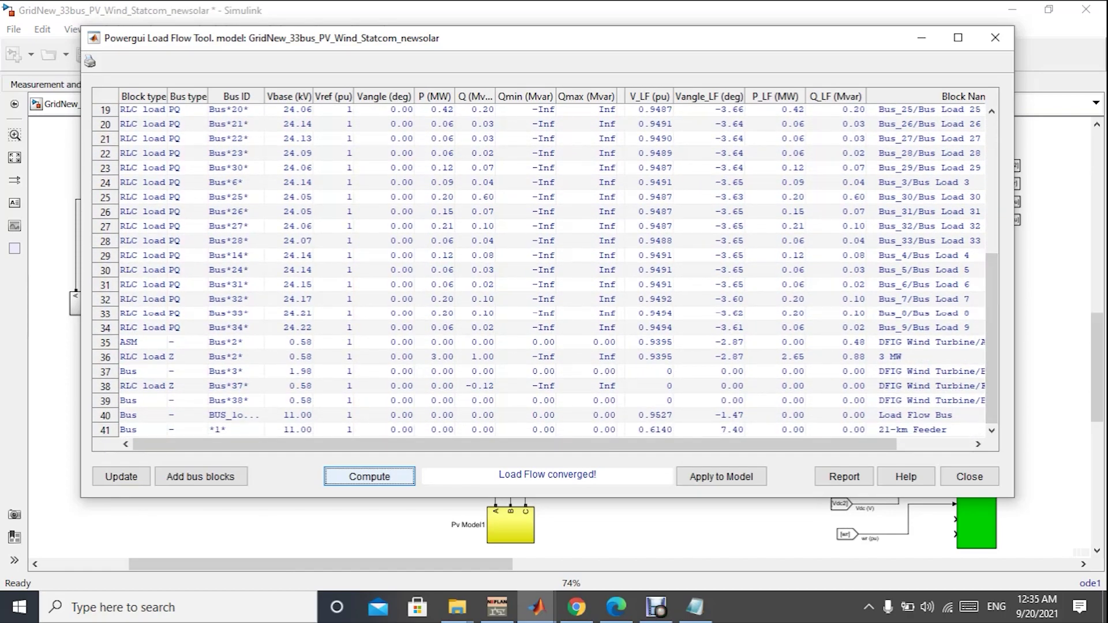
drag(992, 340, 991, 203)
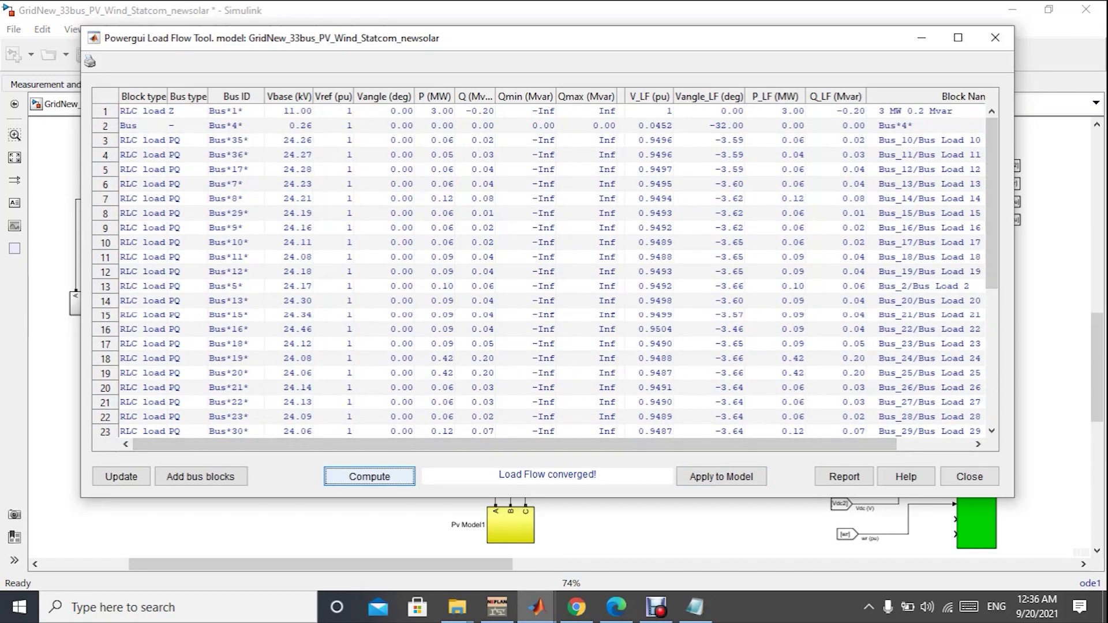
drag(991, 203, 991, 340)
click(720, 476)
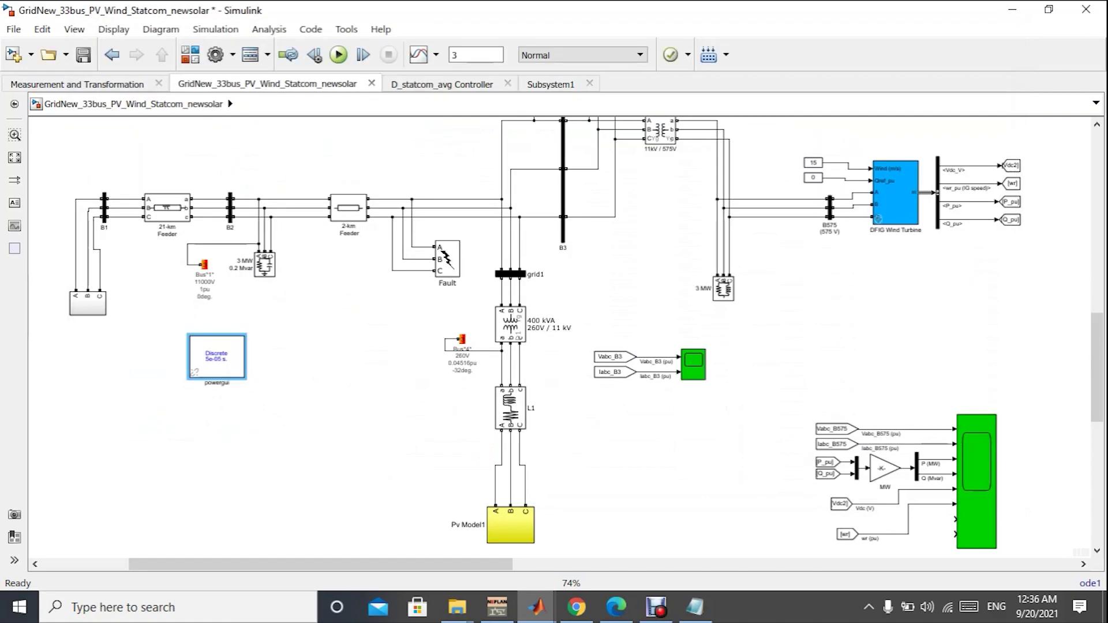
click(657, 607)
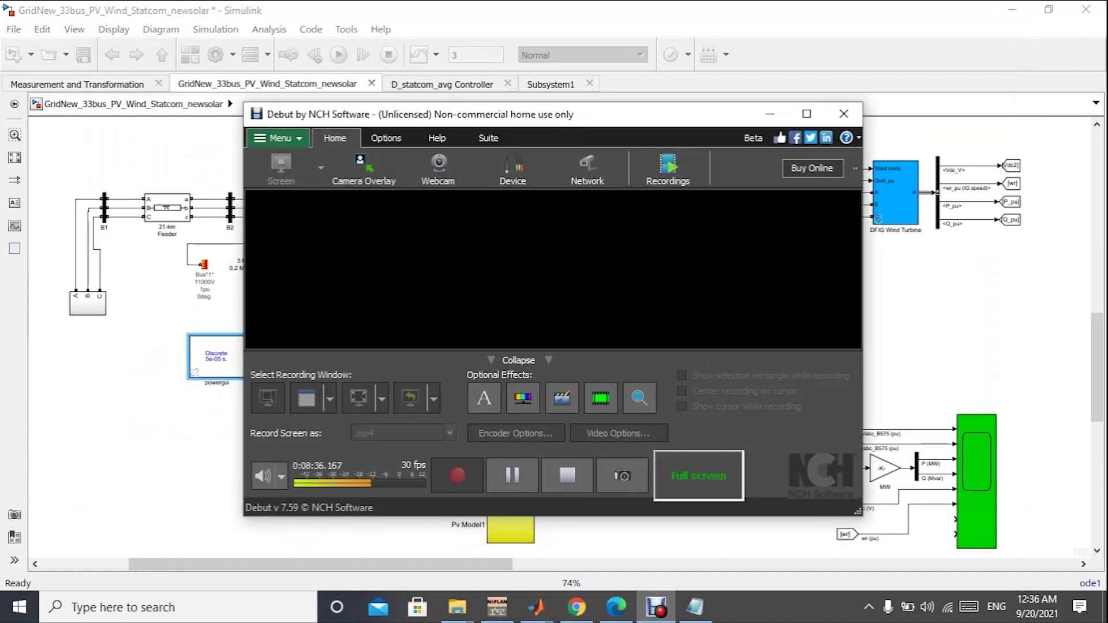